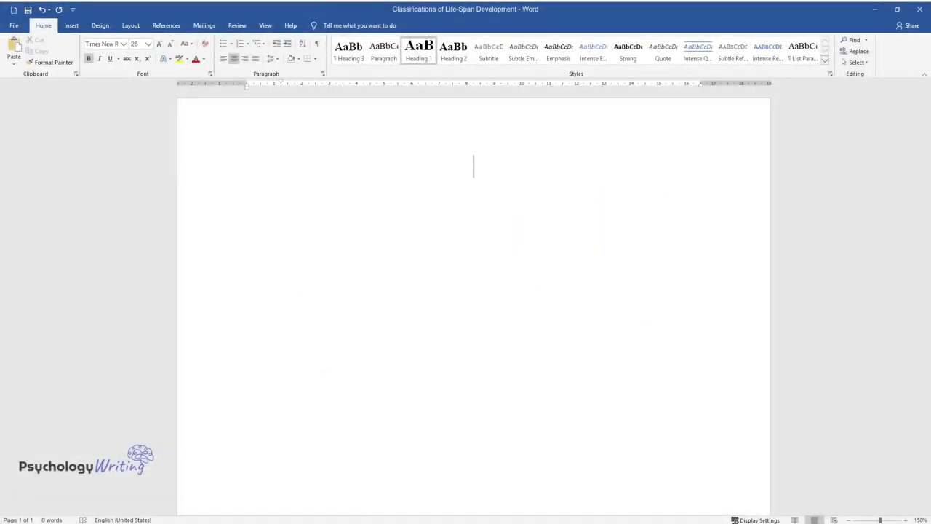
Enter the centered heading "Classifications of Life-Span Development" and start a new paragraph beneath it
{"action": "type", "text": "Classificati"}
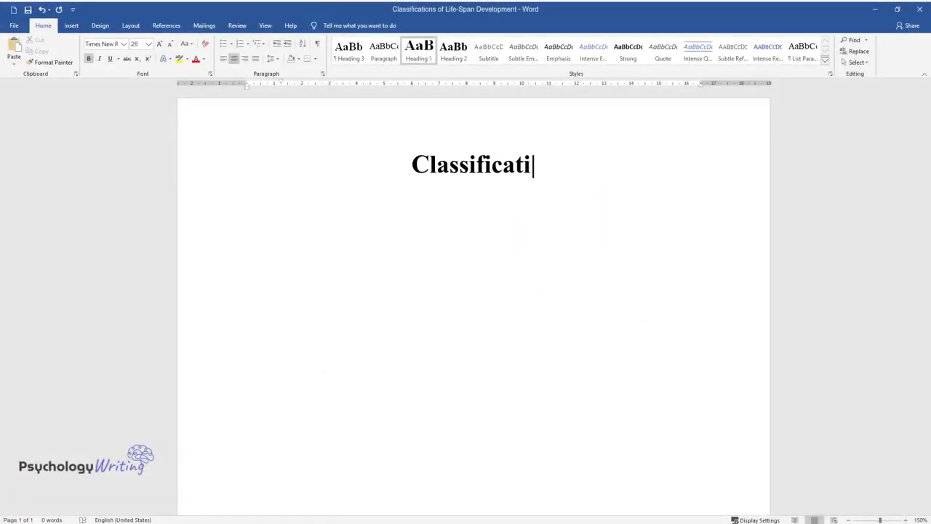
{"action": "type", "text": "ons of Life-Span Development"}
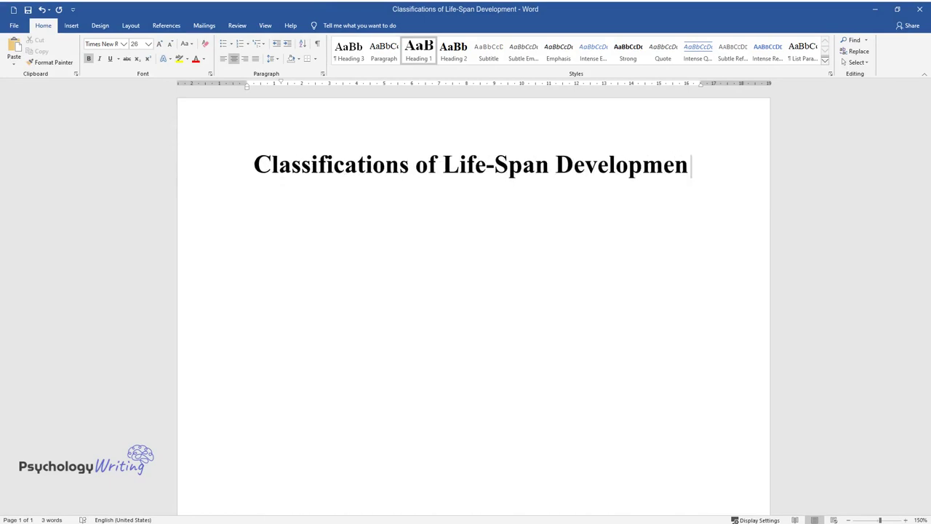
{"action": "key", "text": "Return"}
Write the sentence "The period between infancy and adulthood can be viewed in discrete chunks because age plays a significant role in the early stages of life."
{"action": "type", "text": "The period bet"}
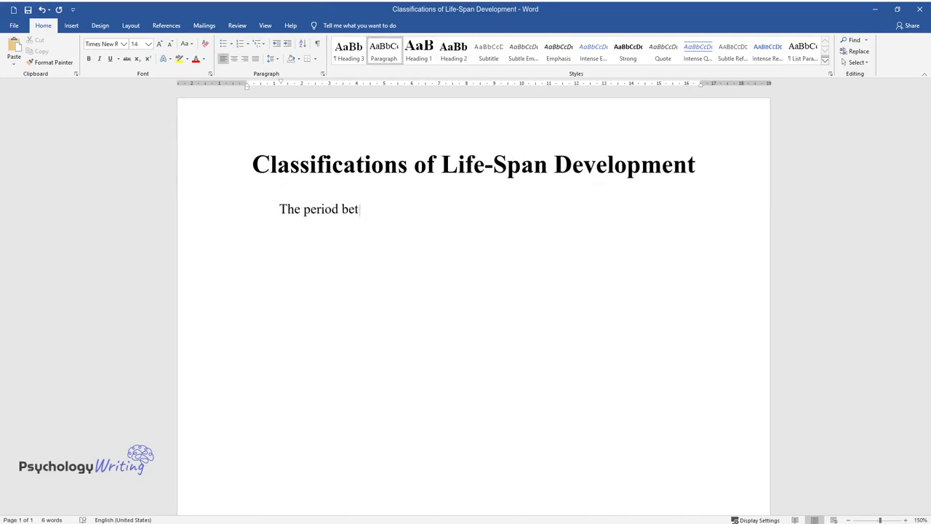
{"action": "type", "text": "ween infancy and adulthood can be "}
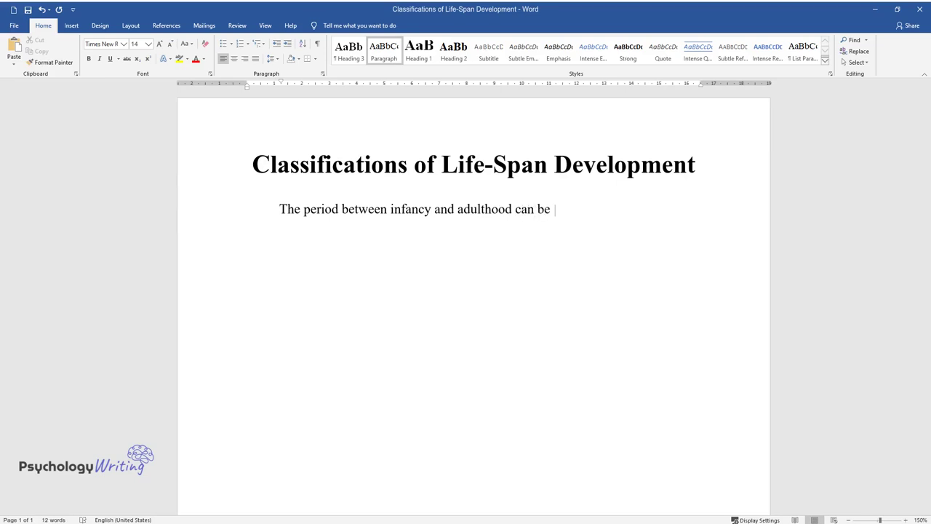
{"action": "type", "text": "viewed in discrete chunks because"}
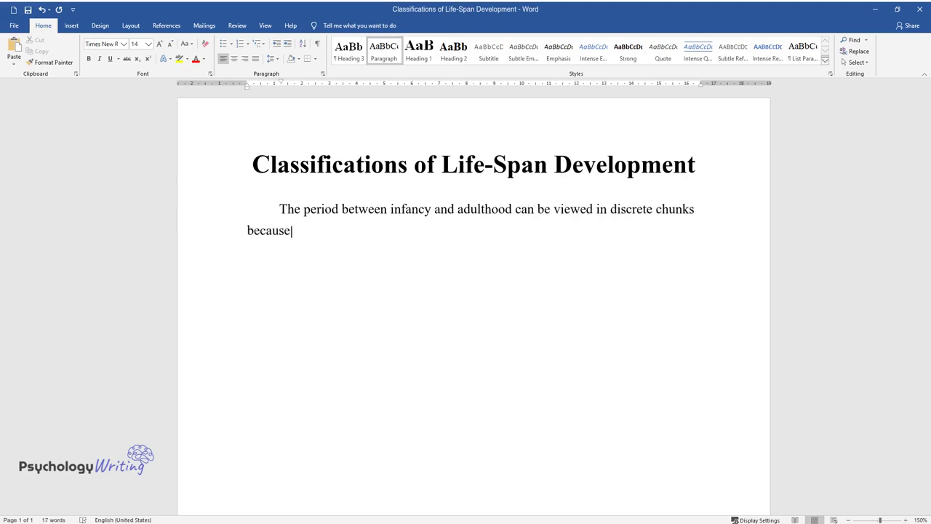
{"action": "type", "text": " age plays a significant role in "}
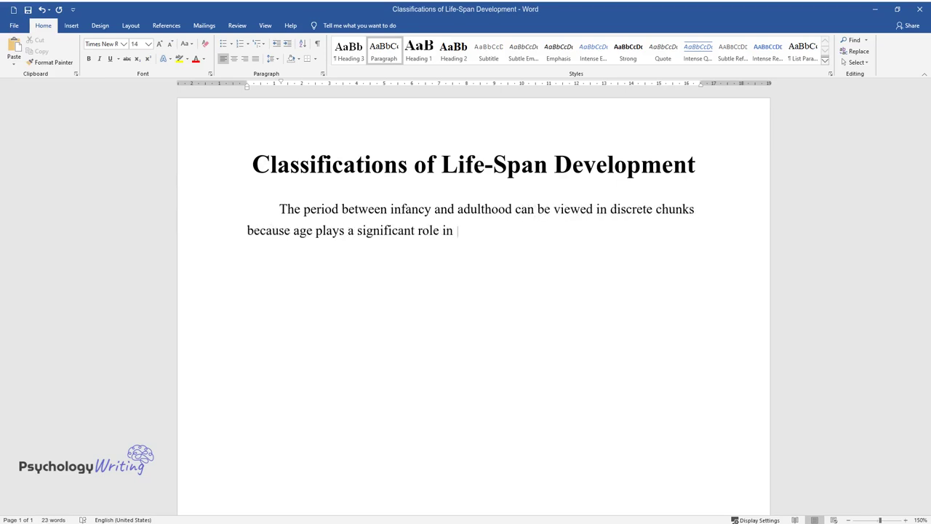
{"action": "type", "text": "the early stages of life. For inst"}
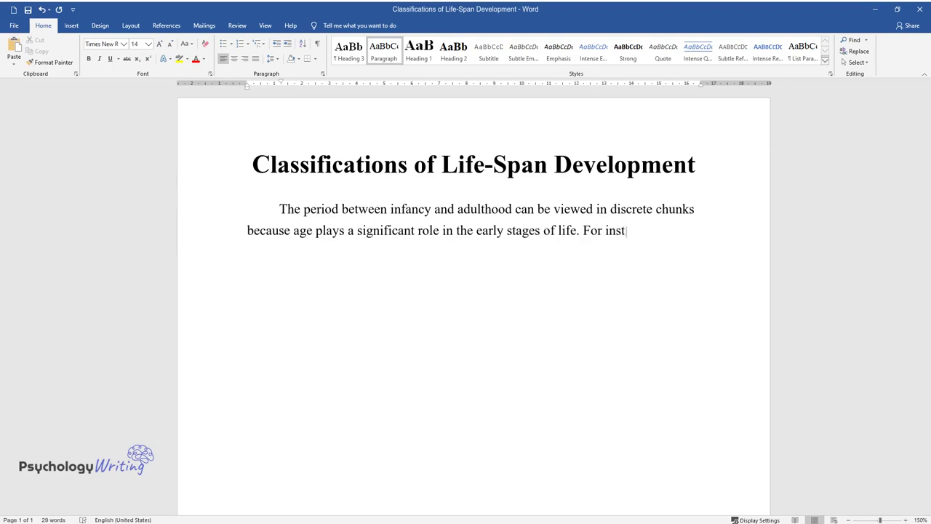
Add the example "For instance, there is a sharp difference between a two-year-old child and an eight-year-old kid."
{"action": "type", "text": "ance, the"}
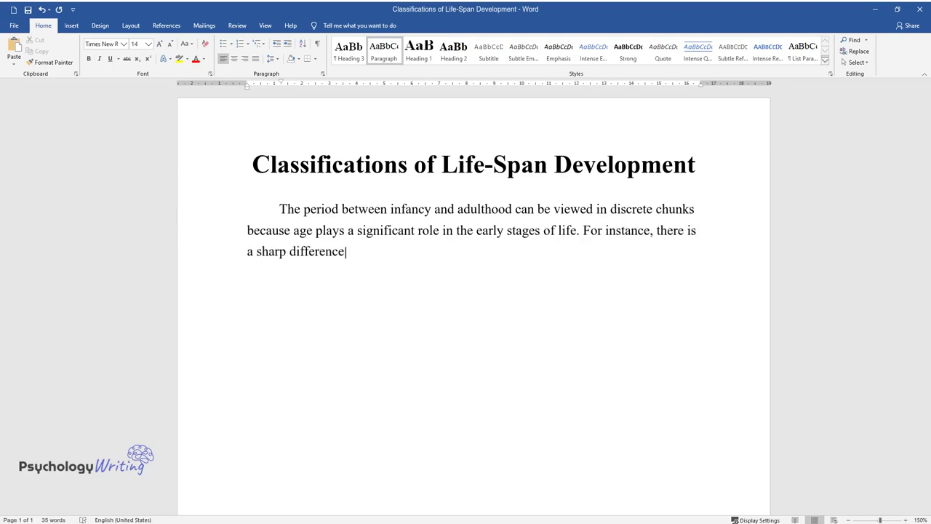
{"action": "type", "text": "re is a sharp difference between a two-year-old child and"}
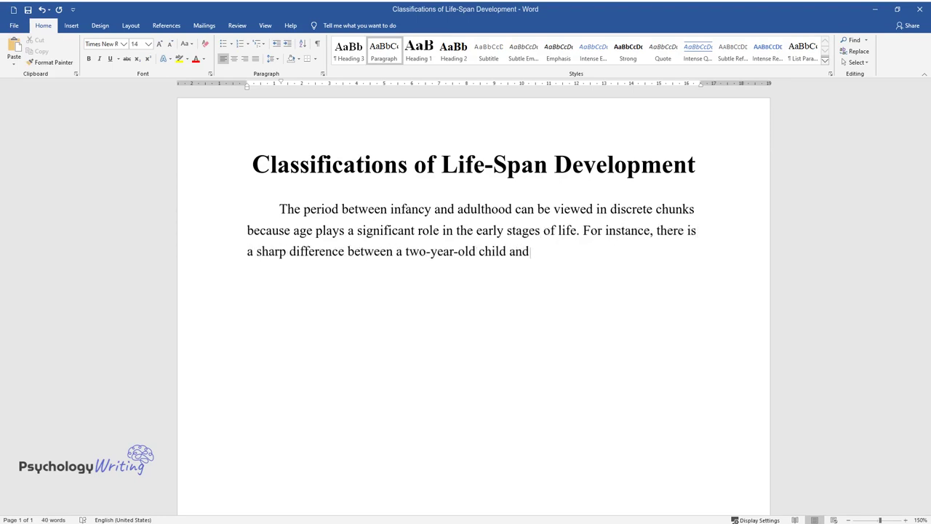
{"action": "type", "text": " an eight-year-old kid. However, lifespan development from"}
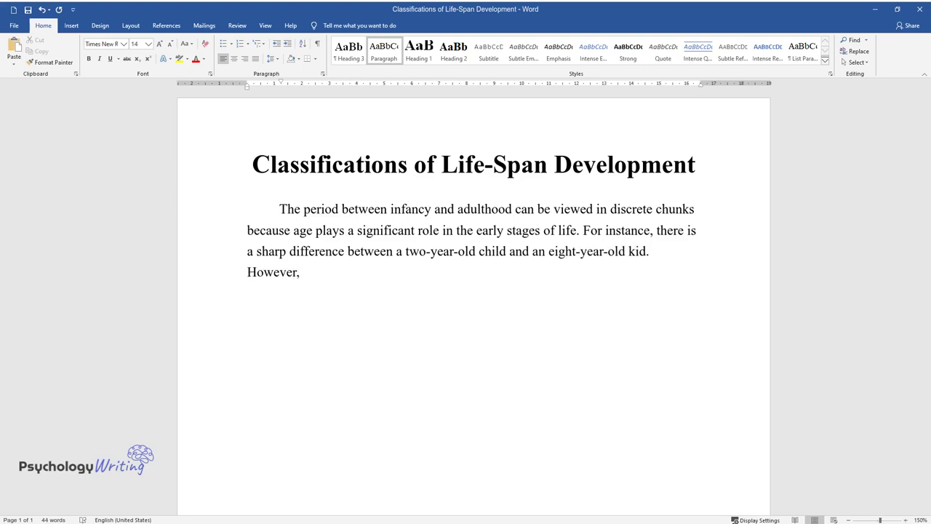
Complete the contrasting sentence "However, lifespan development from adulthood to death should not be viewed as a discontinuous process."
{"action": "type", "text": " adultho"}
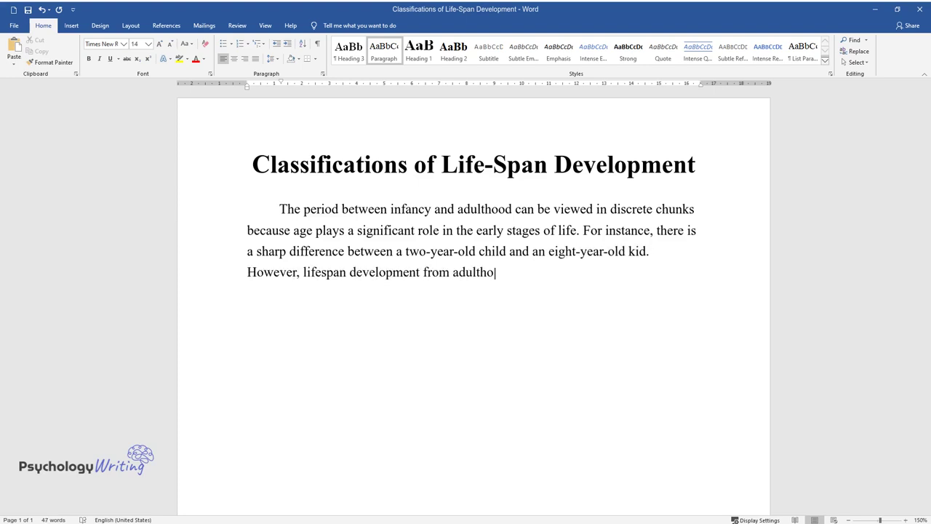
{"action": "type", "text": "od to death should not be viewed a"}
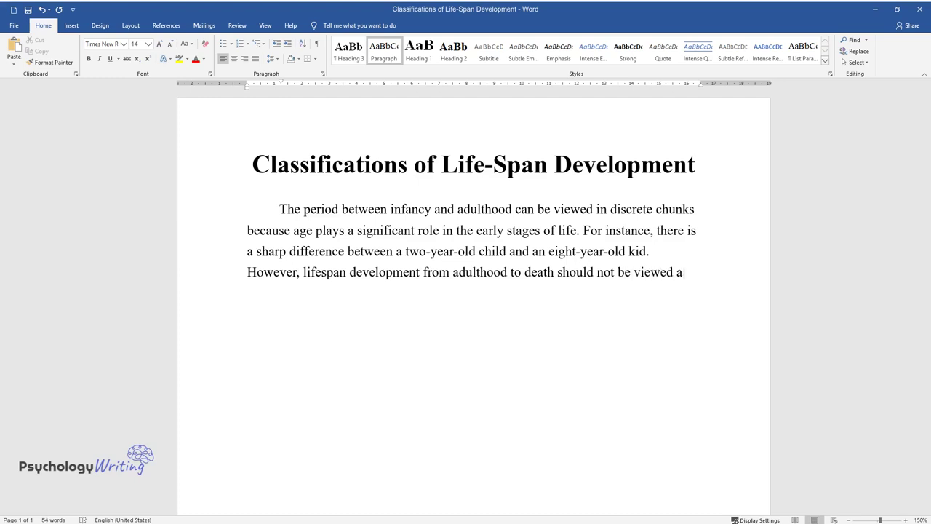
{"action": "type", "text": "s a discontinuous process. The pro"}
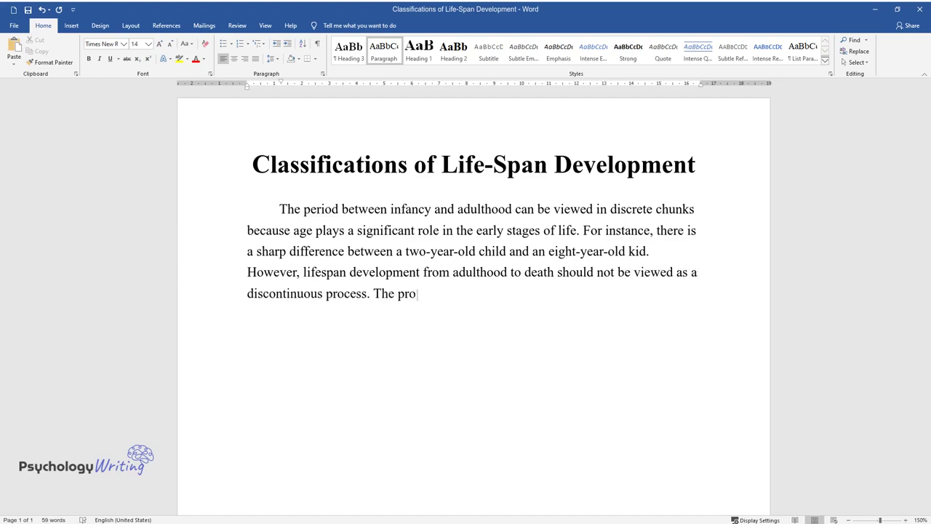
Add the sentence "The proposed classification suggests that starting from young adulthood, individuals develop continuously, and the period should not be divided into discrete timeframes."
{"action": "type", "text": "posed classification suggests tha"}
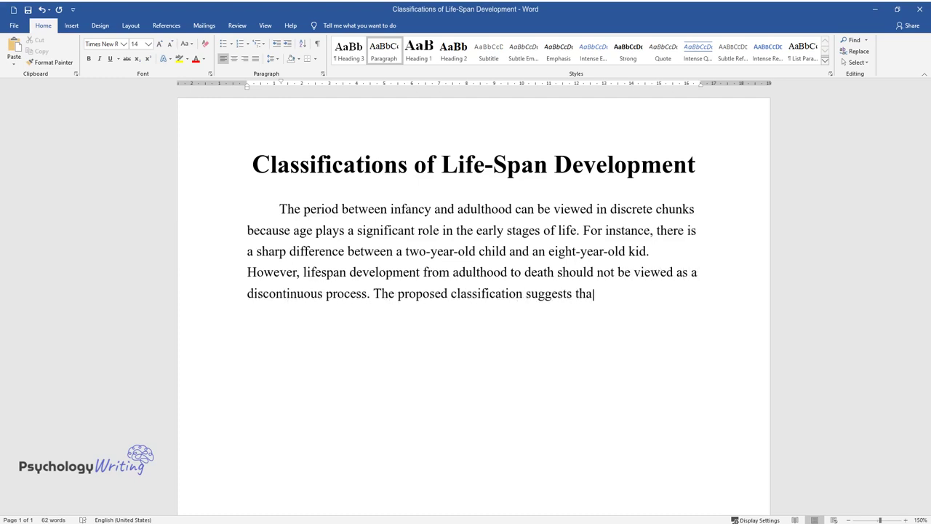
{"action": "type", "text": "t starting from young adulthood, "}
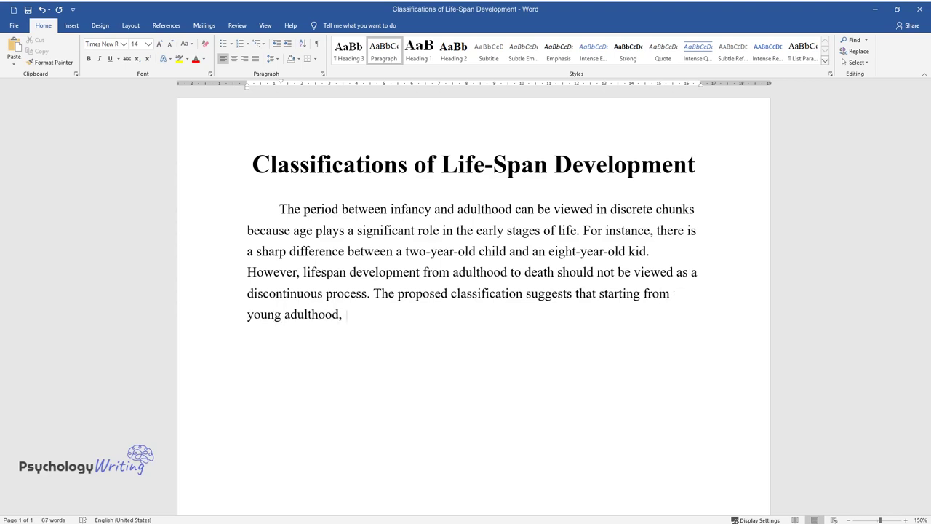
{"action": "type", "text": "individuals develop continuously,"}
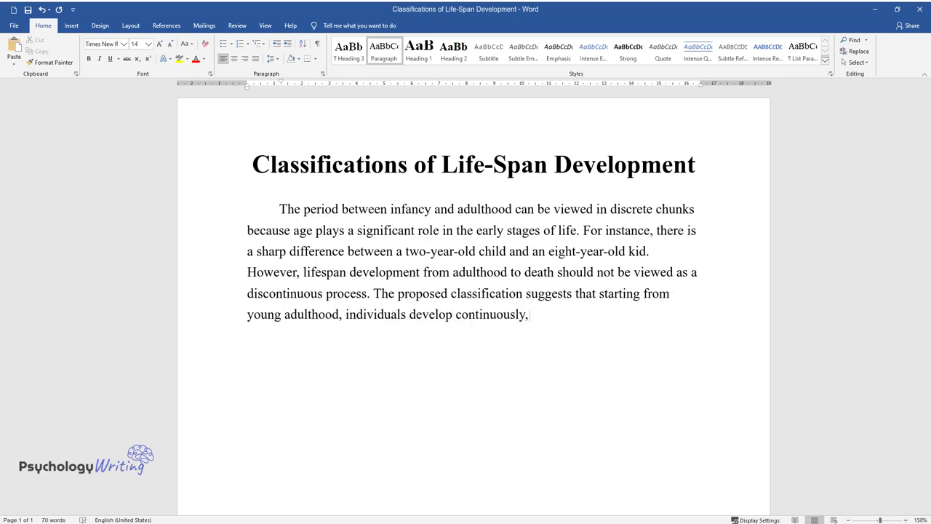
{"action": "type", "text": " and the period should not be divi"}
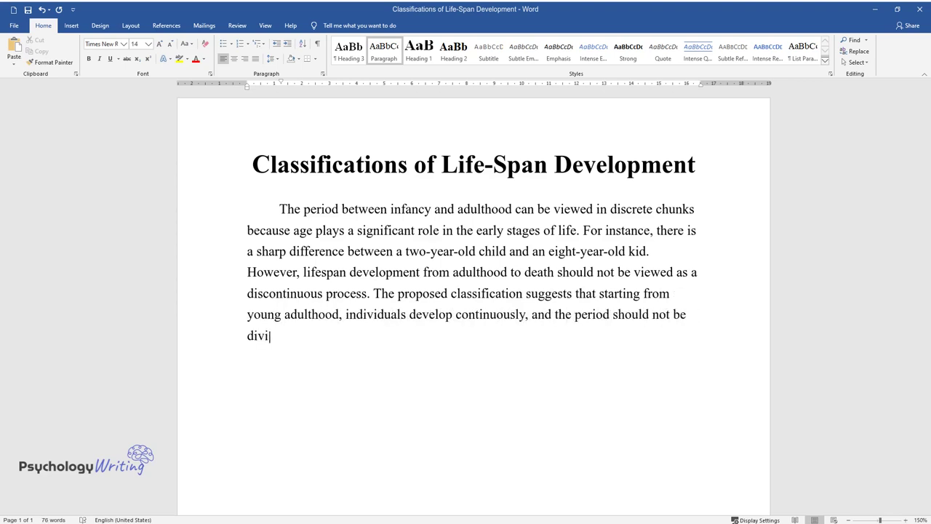
{"action": "type", "text": "ded into discrete timeframes. A s"}
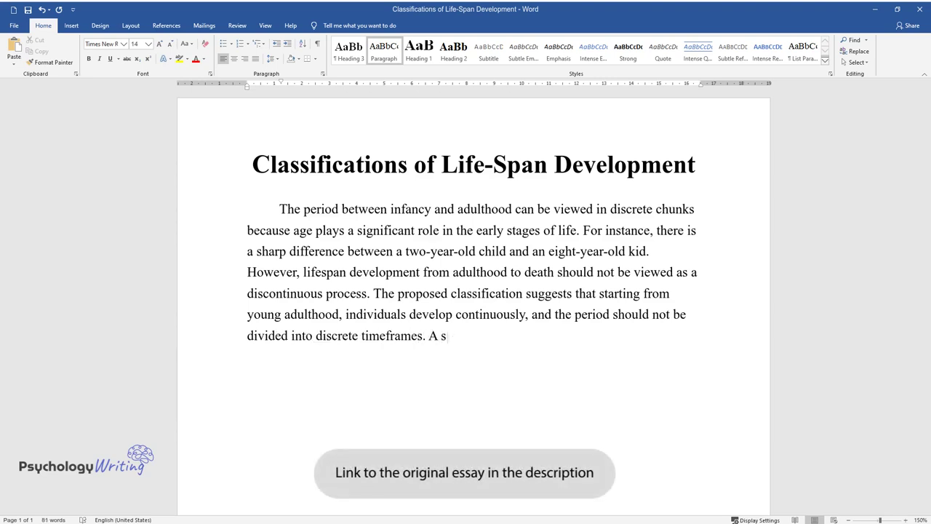
Complete the sentence "A single term “adulthood” should be used to refer to any age after 20."
{"action": "type", "text": "ingle term “adulthood” should be u"}
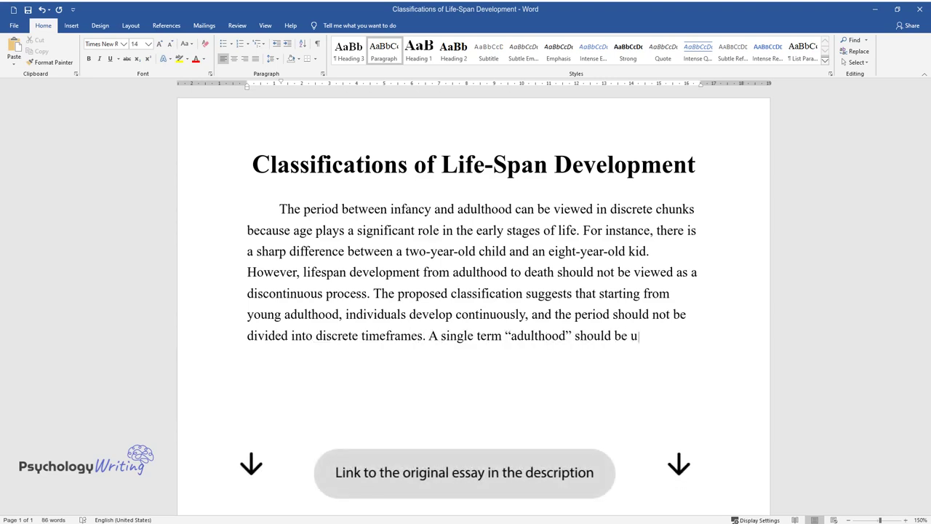
{"action": "type", "text": "sed to refer to any age "}
{"action": "type", "text": "after 20."}
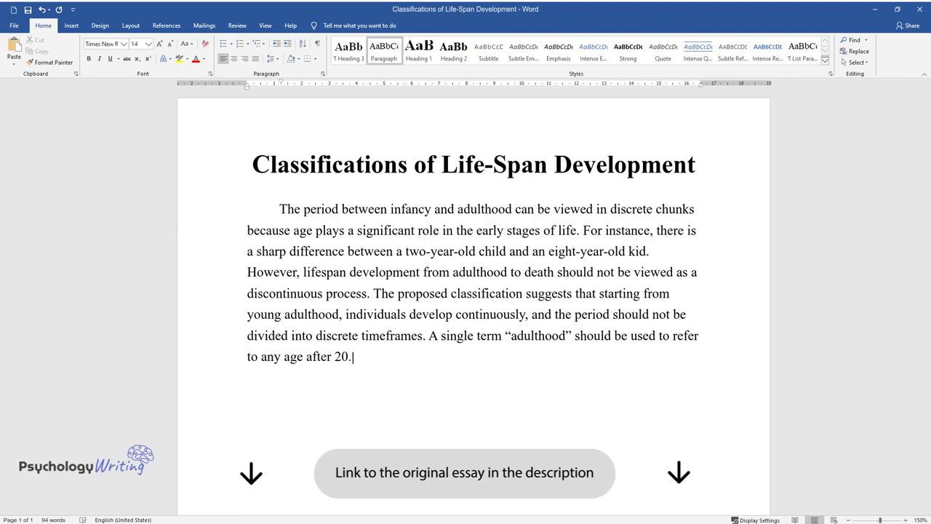
Add the sentence "Experiences after this age differ significantly, and, therefore, it is not practical to divide this stage into separate periods."
{"action": "type", "text": " Experiences after this age diffe"}
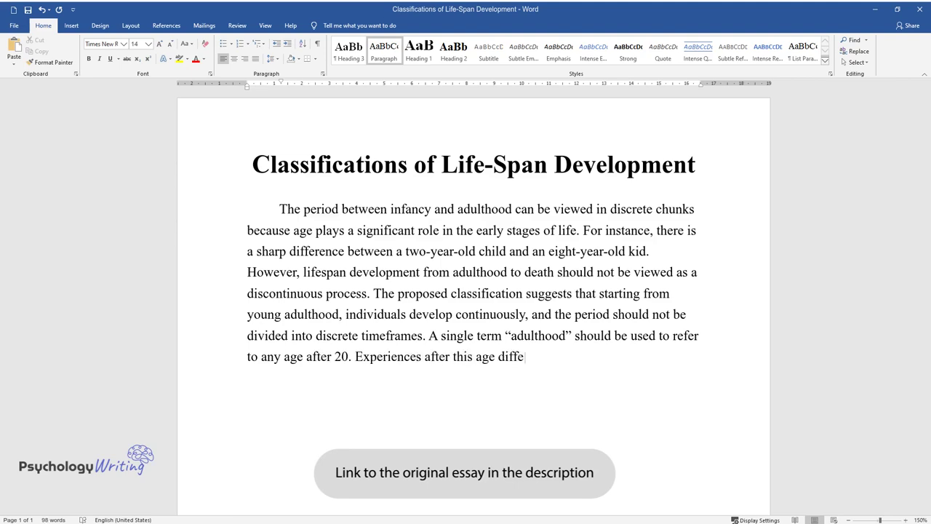
{"action": "type", "text": "r significantly, and, therefore, "}
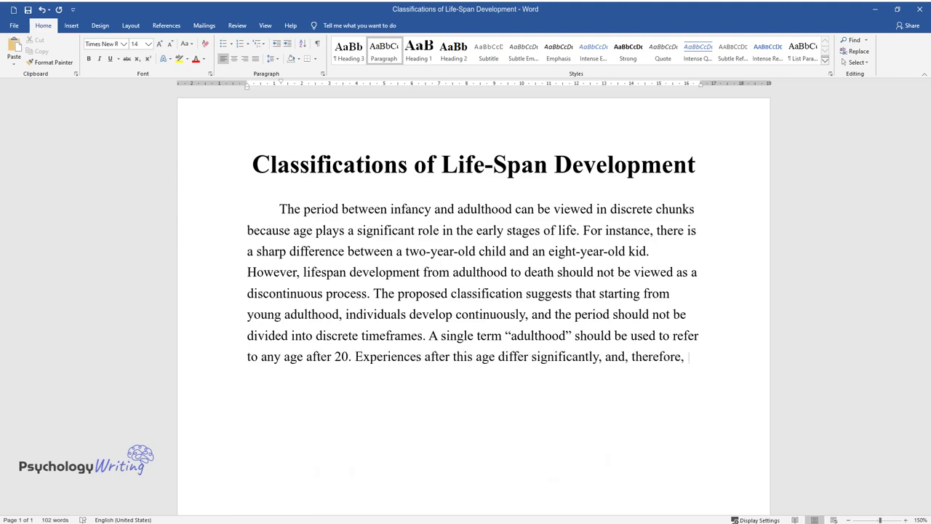
{"action": "type", "text": "it is not practical to divide this"}
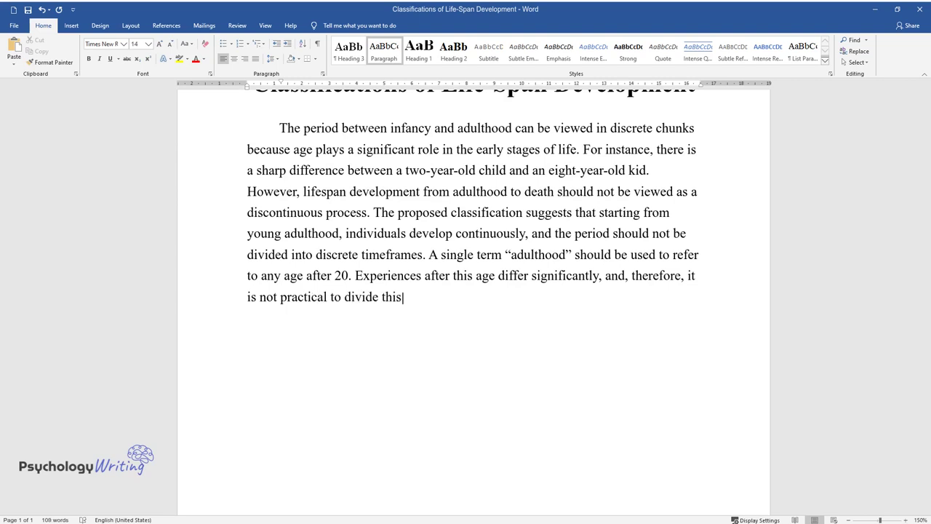
{"action": "type", "text": " stage into separate periods. The"}
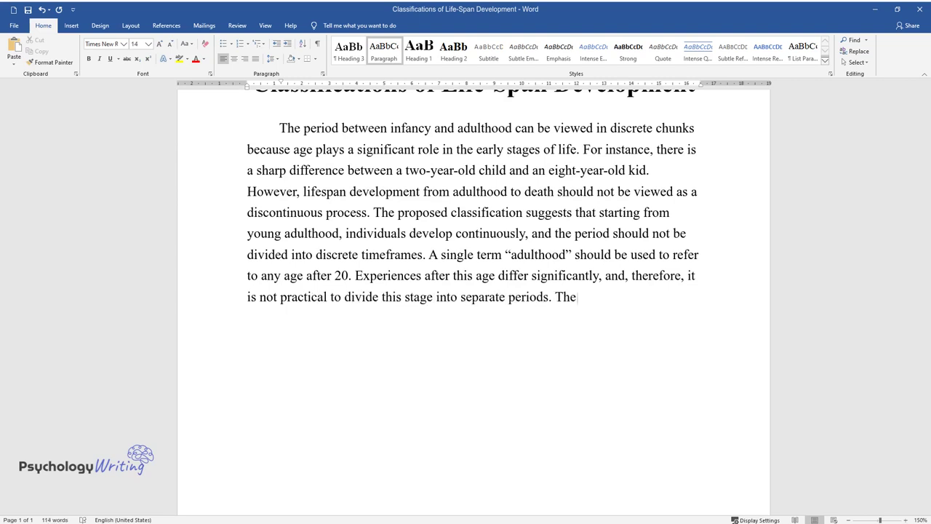
Write "The formal definition of this new classification is a continuous process of development that spans from the end of adolescence to the termination of life."
{"action": "type", "text": " formal definition of thi"}
{"action": "type", "text": "s new cl"}
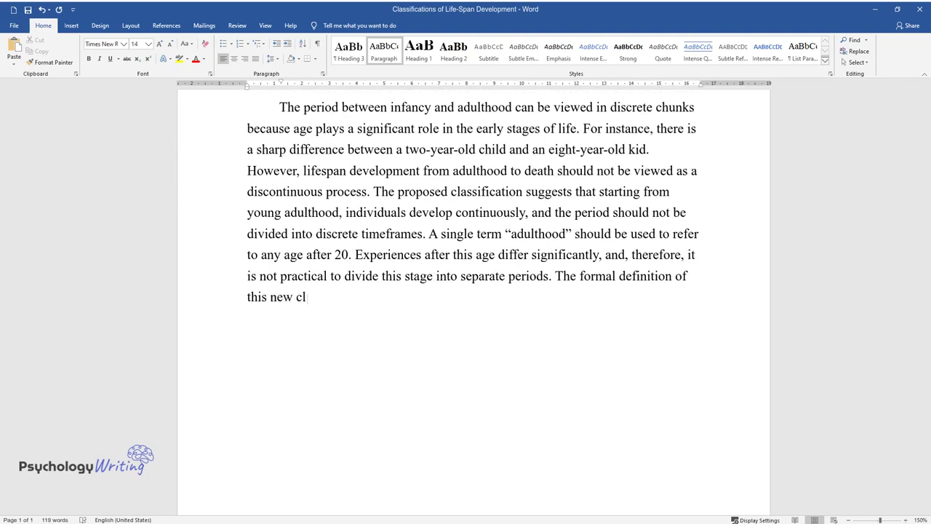
{"action": "type", "text": "assification is a continuous proc"}
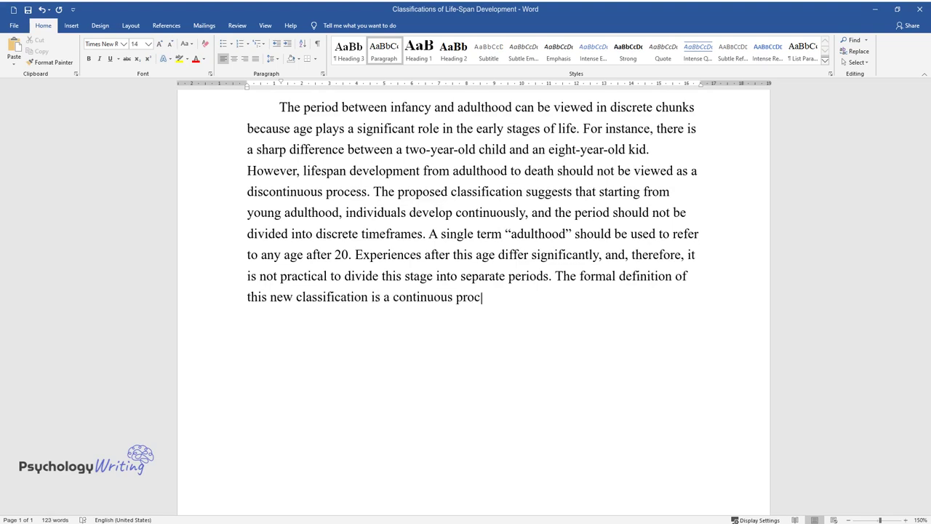
{"action": "type", "text": "ess of development that spans fro"}
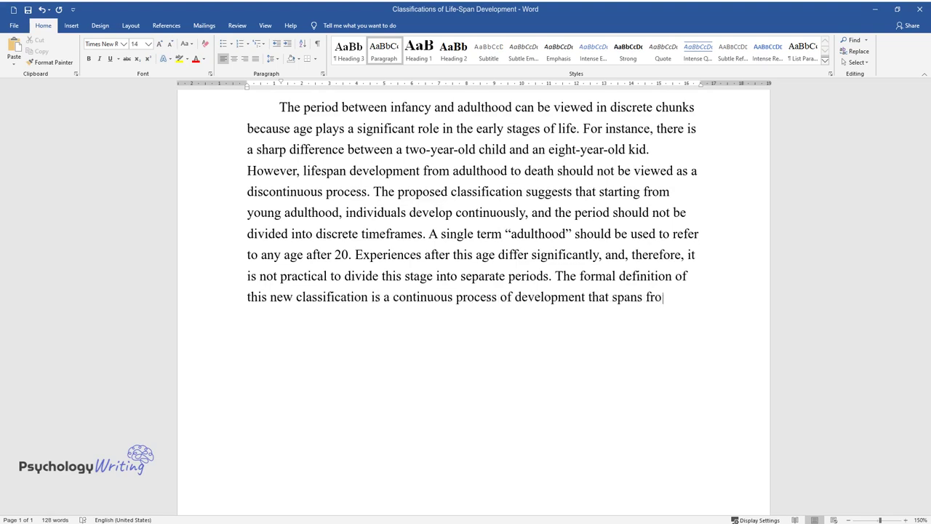
{"action": "type", "text": "m the end of adolescence to the te"}
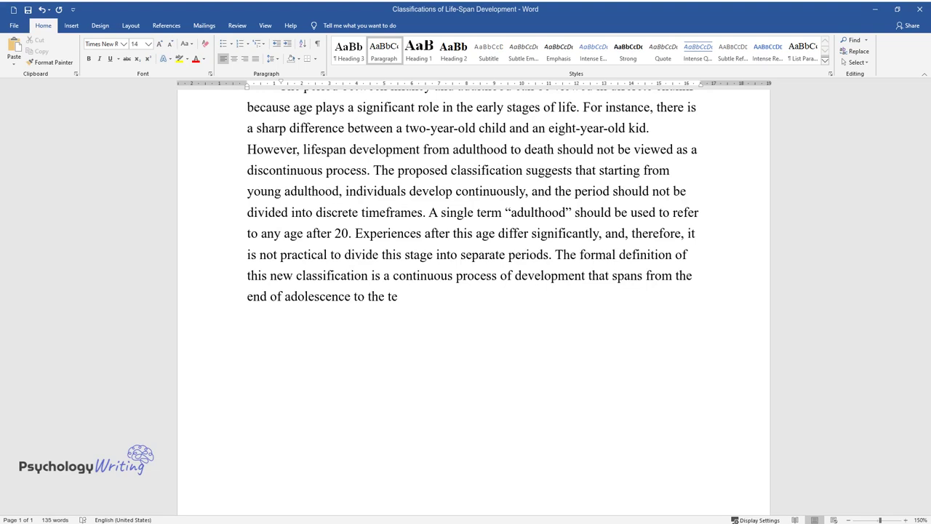
{"action": "type", "text": "rmination of life."}
Start a second paragraph with "It has been established that childhood trauma is likely to lead to long-term health-related consequences."
{"action": "key", "text": "Return"}
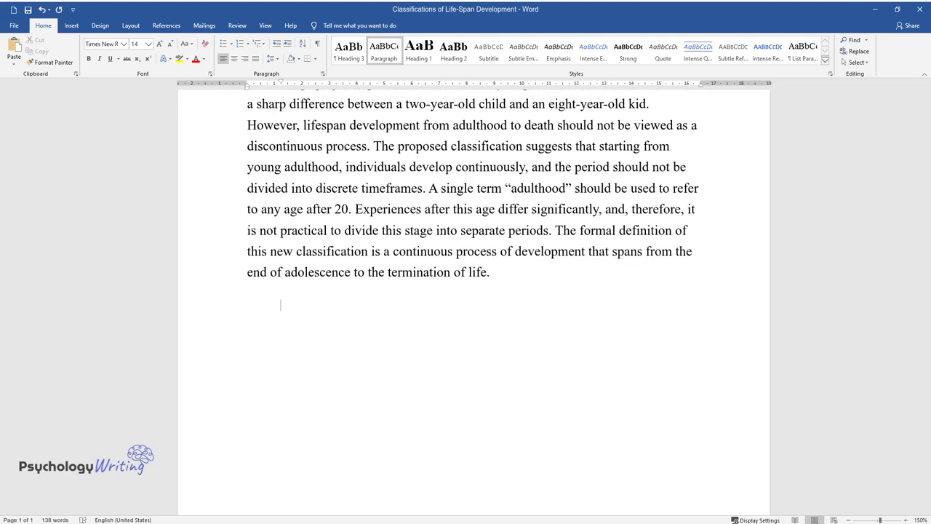
{"action": "type", "text": "It has been establis"}
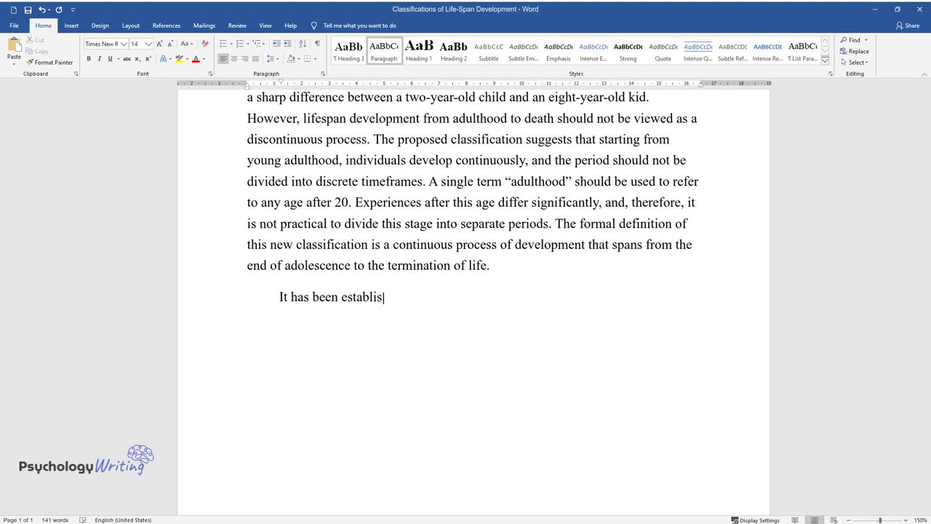
{"action": "type", "text": "hed that childhood trauma is likel"}
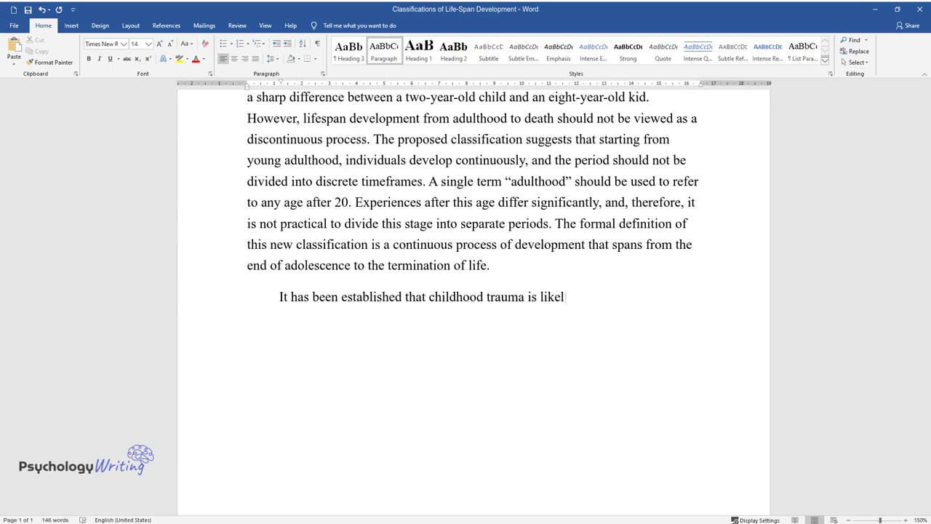
{"action": "type", "text": "y to lead to long-term health-rela"}
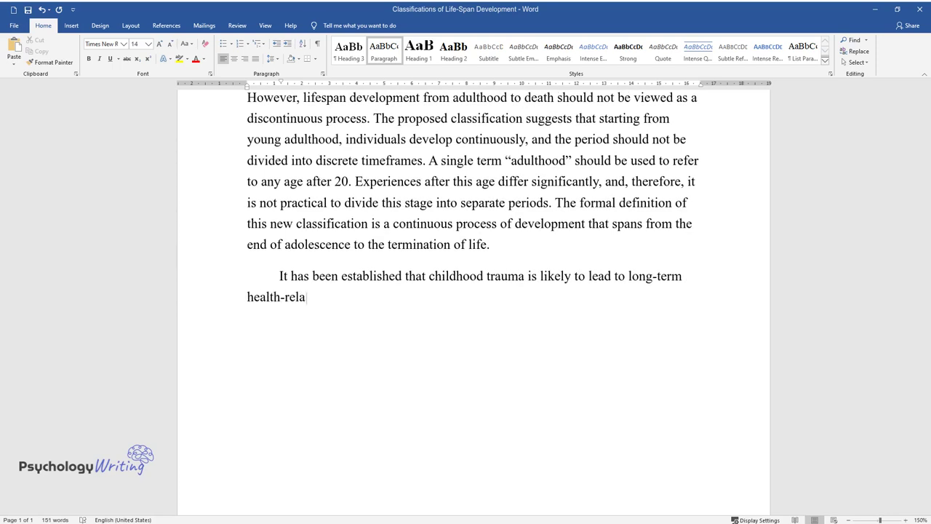
{"action": "type", "text": "ted consequences. Burke claims tha"}
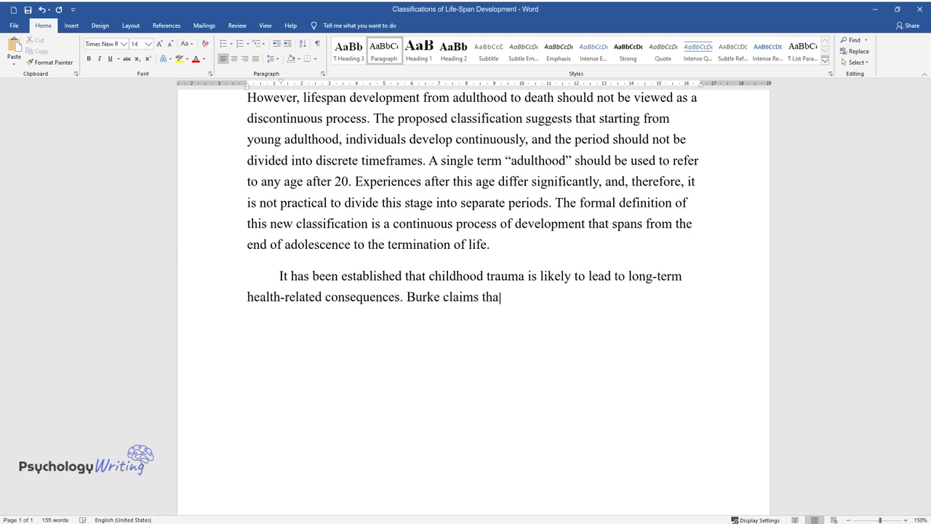
Complete the sentence with "that the influence of childhood events persists because brain development does not change when individuals grow older."
{"action": "type", "text": "t the influence of childhood event"}
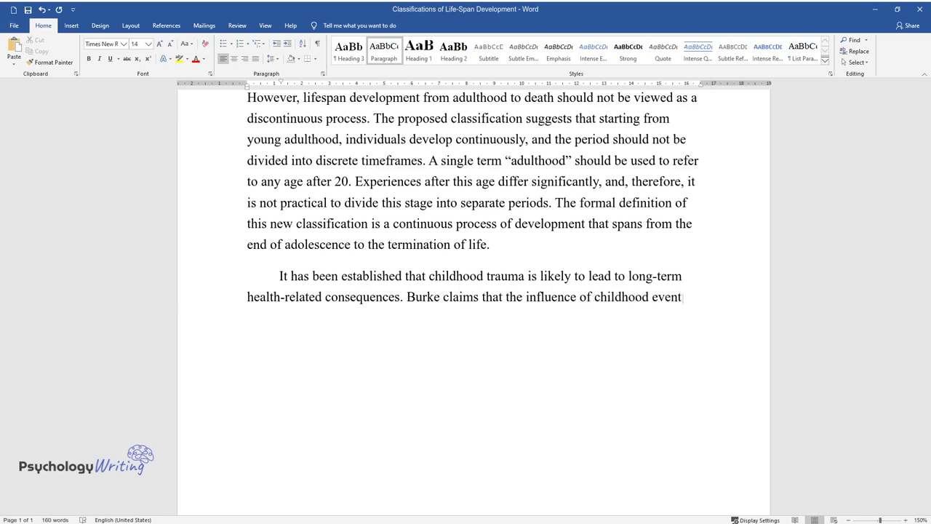
{"action": "type", "text": "s persists because brain developm"}
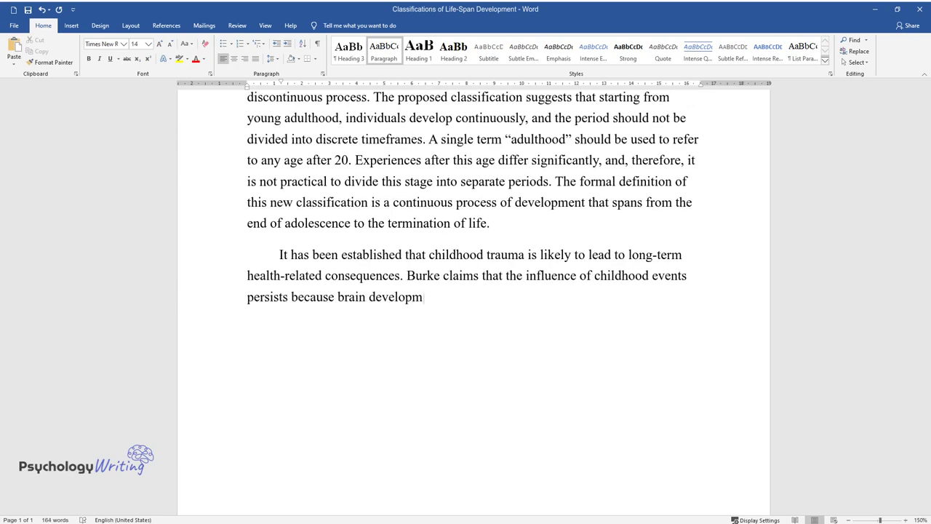
{"action": "type", "text": "ent does not change when individua"}
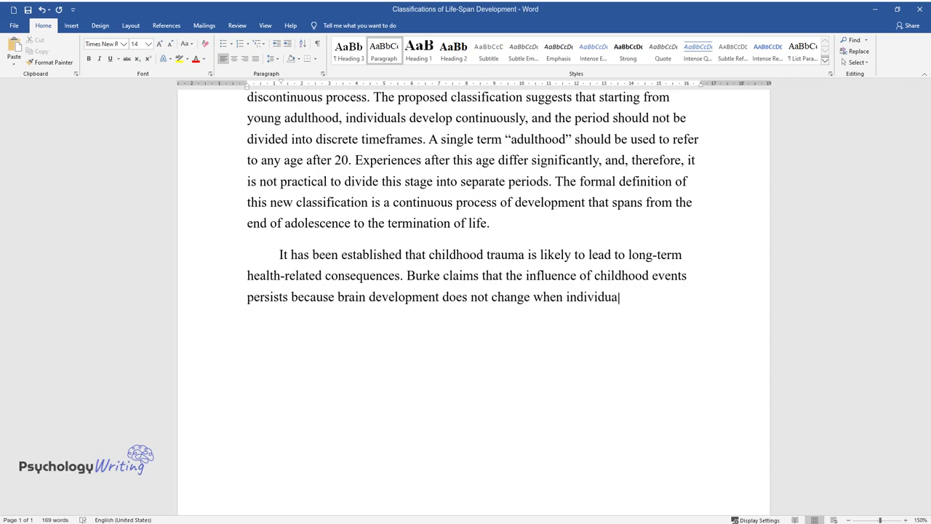
{"action": "type", "text": "ls grow older. In other words, once stress patterns"}
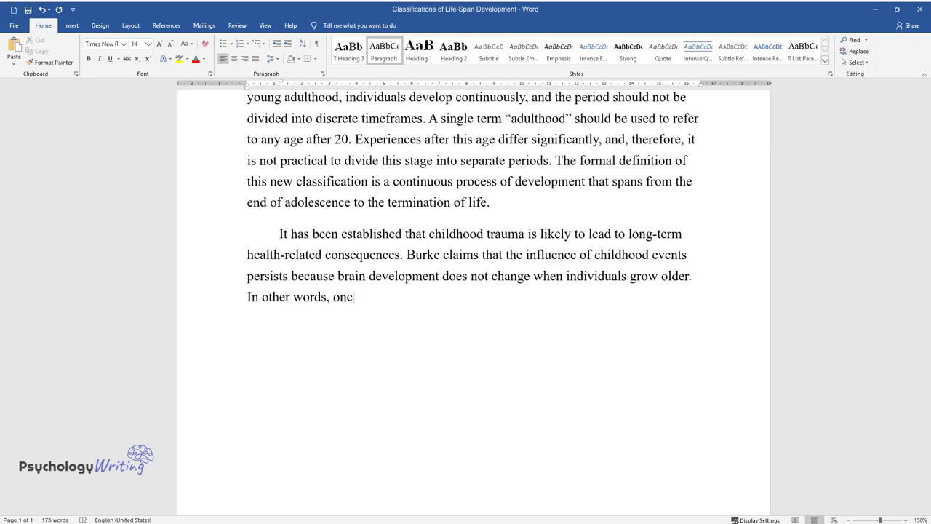
Write "In other words, once stress patterns are established in the brain during childhood, it is unlikely that changes will occur as the person progresses through"
{"action": "type", "text": " are established "}
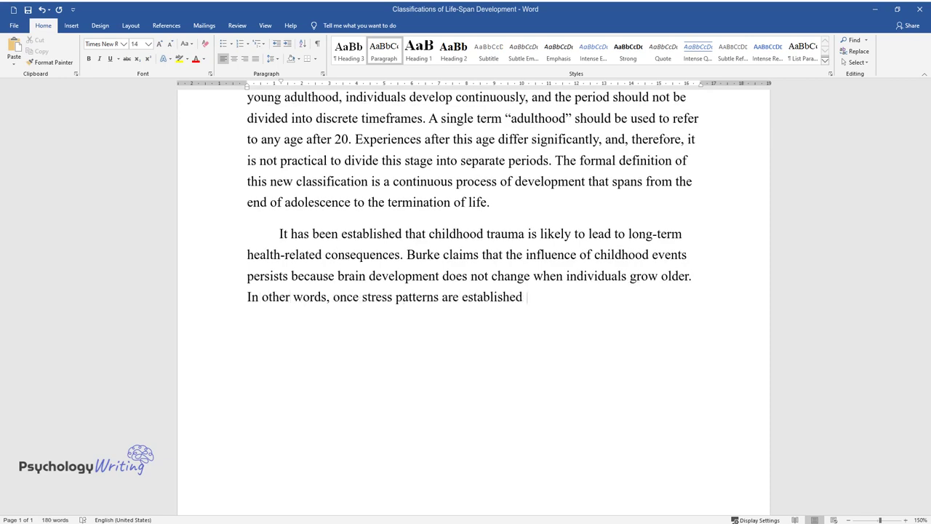
{"action": "type", "text": "in the brain during childhood, it"}
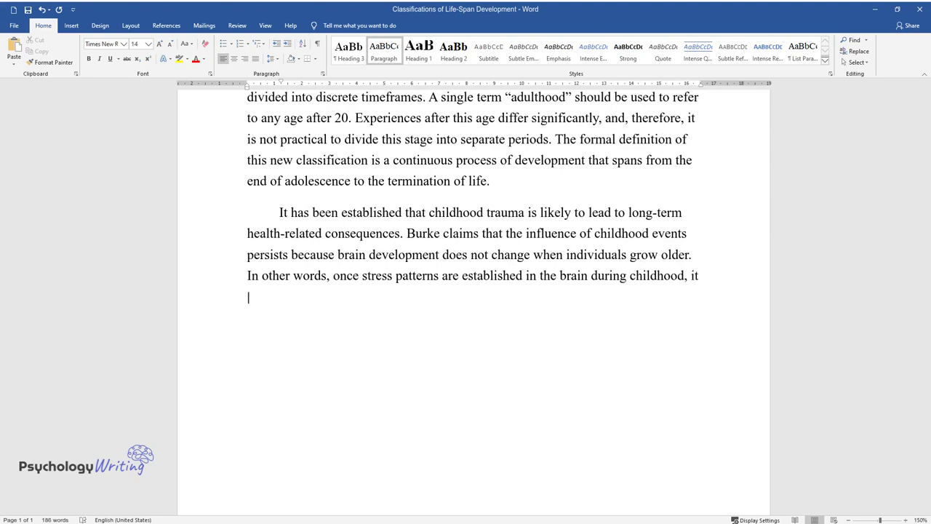
{"action": "type", "text": " is unlikely that changes will occu"}
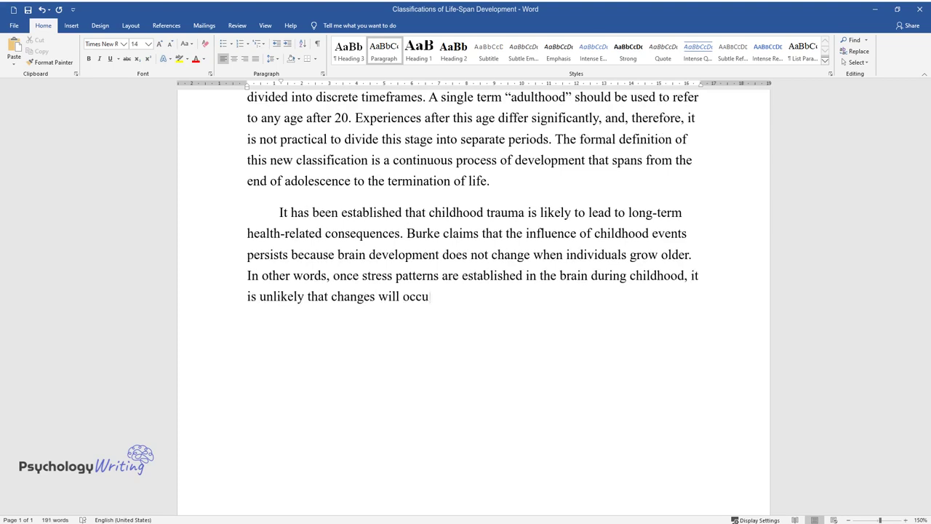
{"action": "type", "text": "r as the person progresses through"}
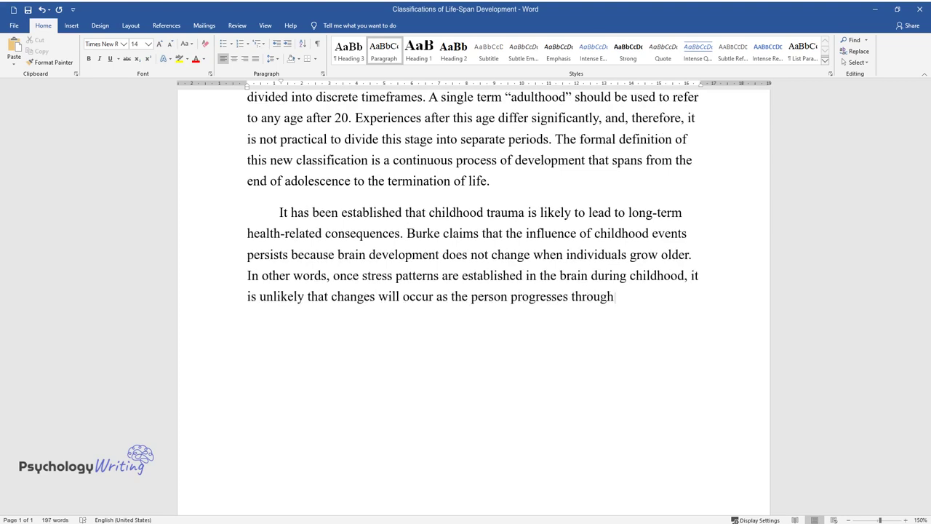
End the sentence with "adulthood." and add "This observation suggests that maturity is not discrete, but instead is a continuous process."
{"action": "type", "text": " adulthood. This observation sugge"}
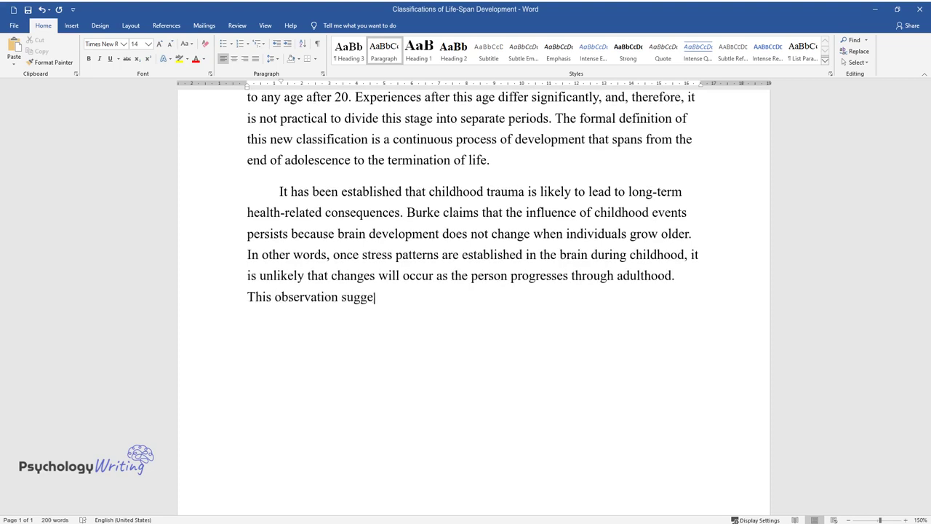
{"action": "type", "text": "sts that maturity is not discrete,"}
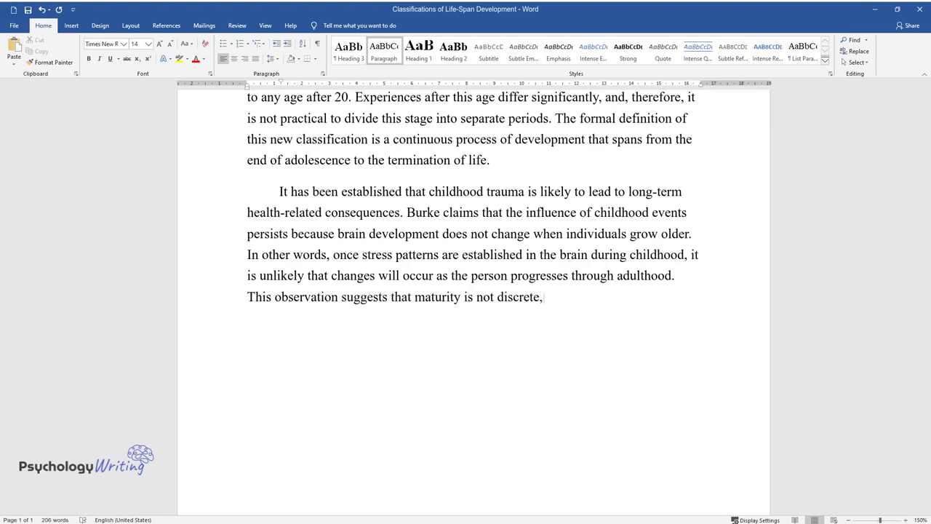
{"action": "type", "text": " but instead is a continuous process. For instance"}
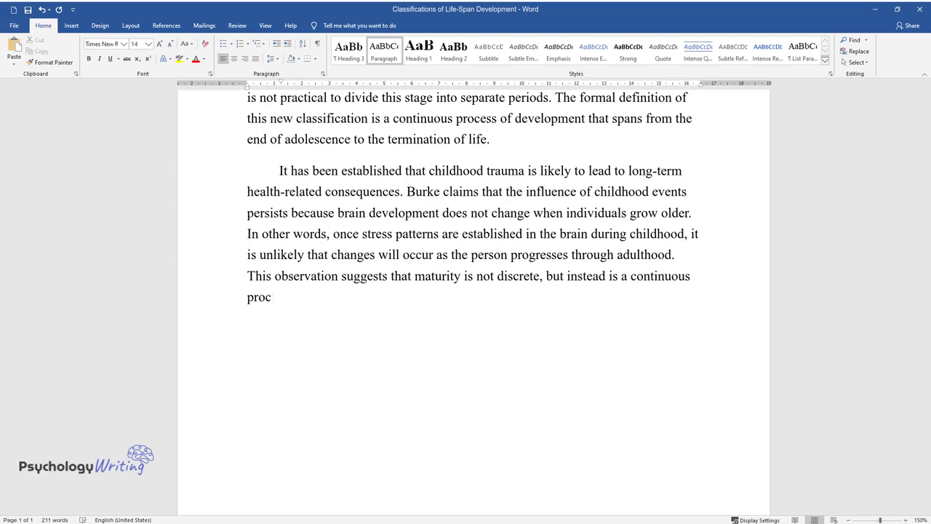
Continue "For instance," with the two cited researchers' surnames and "present evidence claiming that childhood neglect and abuse lead to risky sexual behavior"
{"action": "type", "text": ", Wilson & Widom "}
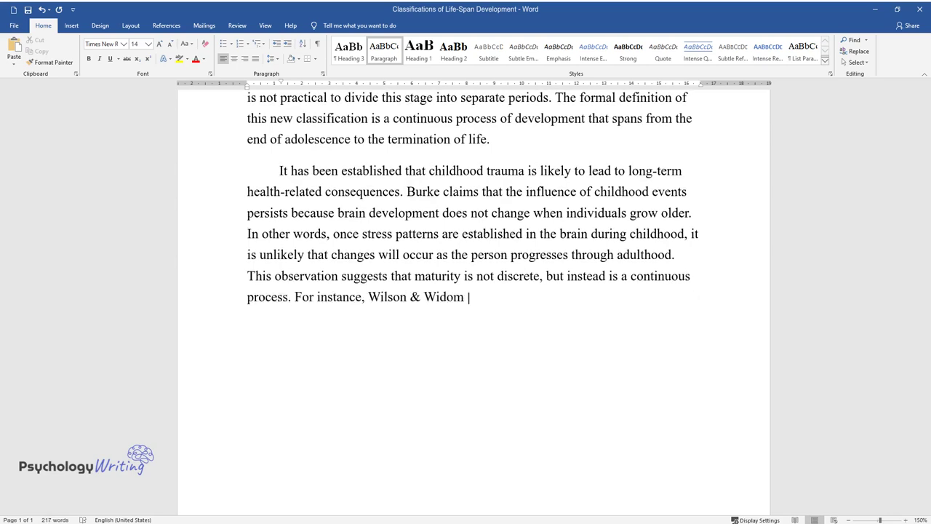
{"action": "type", "text": "present evidence claiming that childhood neglect an"}
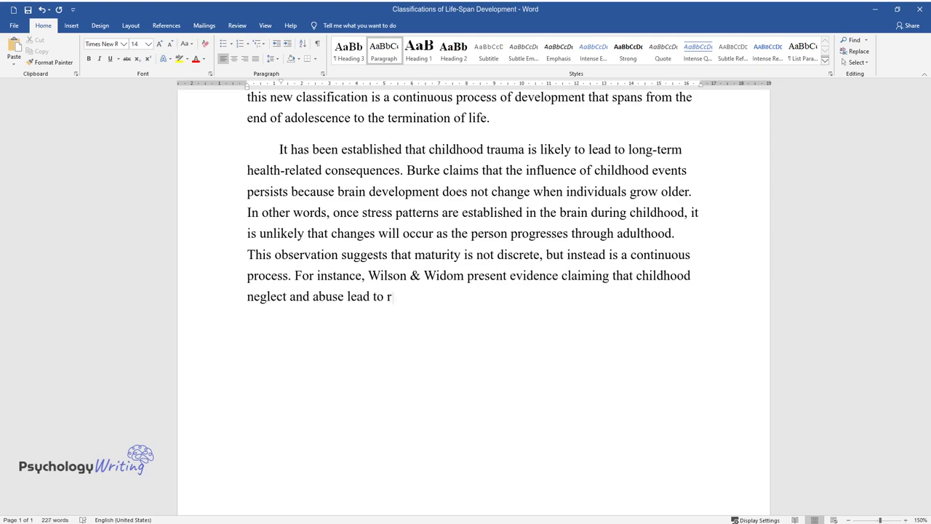
{"action": "type", "text": "d abuse lead to risky sexual behavior that may incr"}
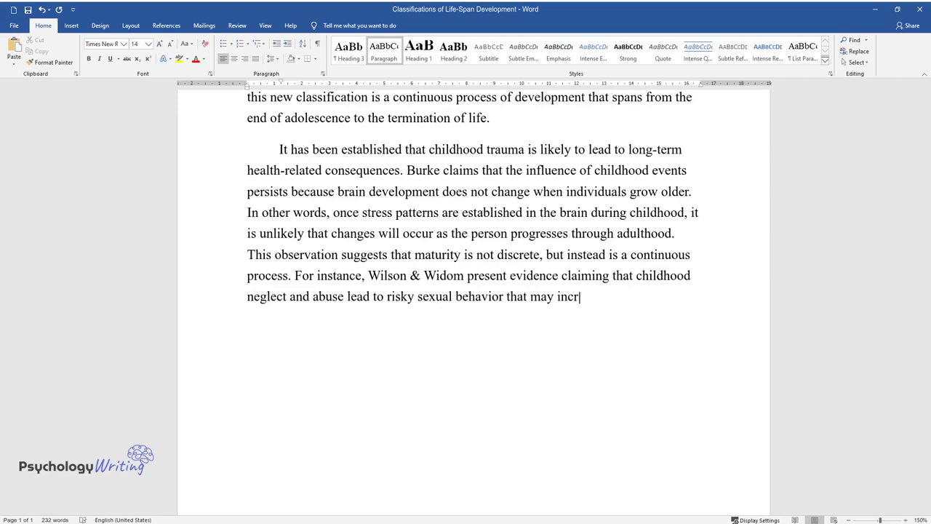
Continue with "that may increase the likelihood of being infected by HIV in middle adulthood. Their middle age definition is constrained by an approximate age of 41."
{"action": "type", "text": "ease the likelihood of being infected by H"}
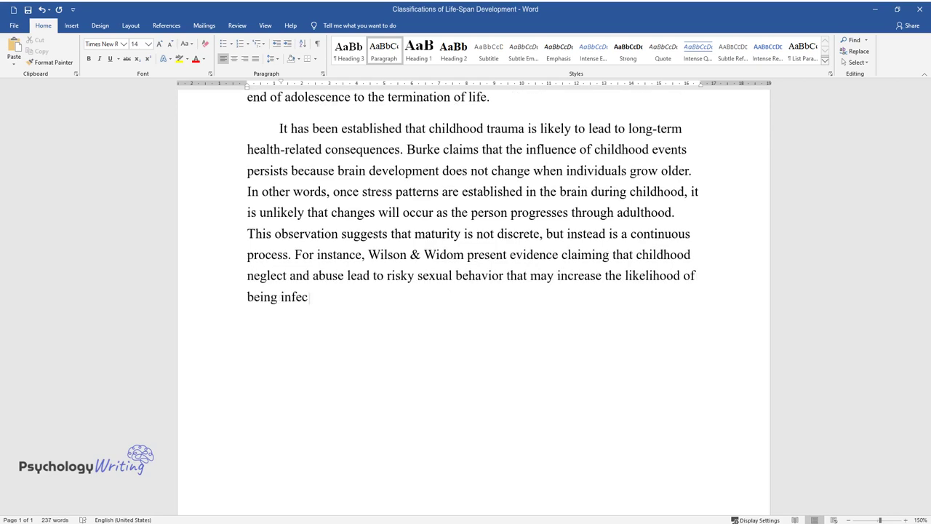
{"action": "type", "text": "IV in middle adulthood. Th"}
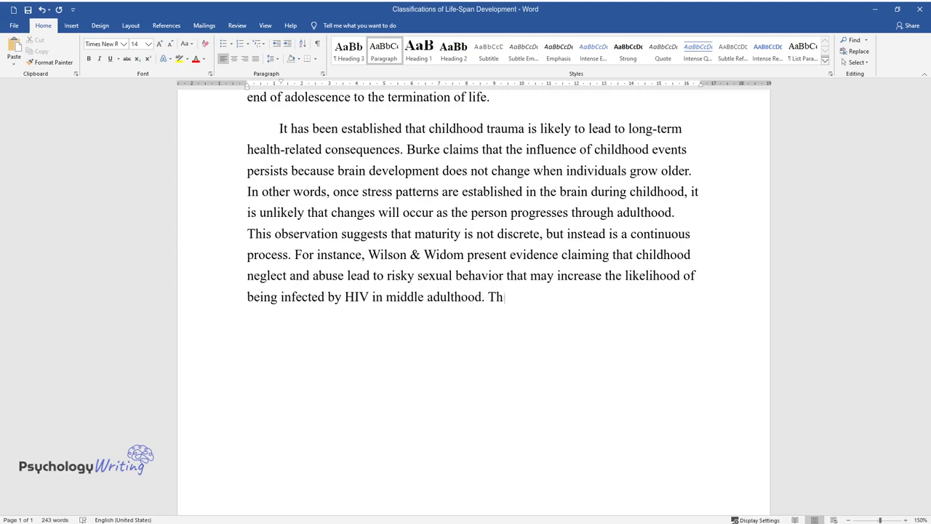
{"action": "type", "text": "eir middle age definition is constrained by an approximate"}
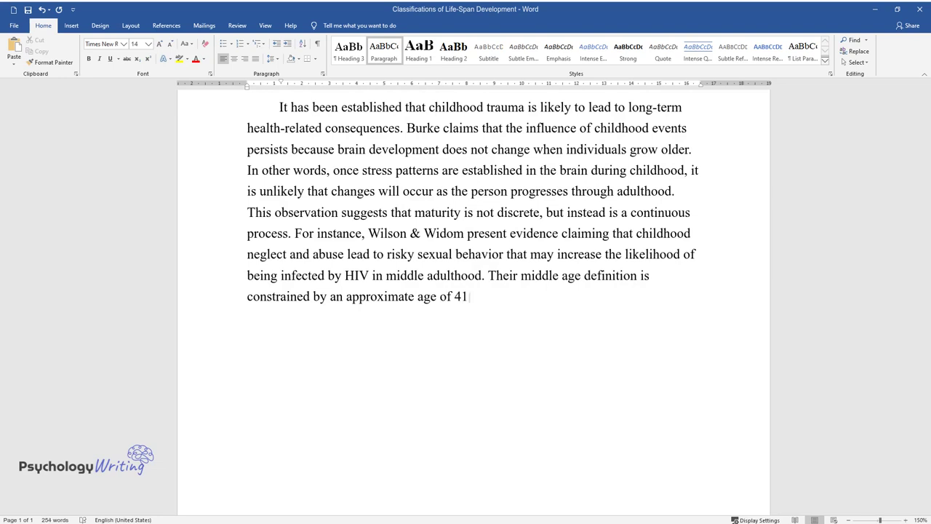
{"action": "type", "text": " age of 41. It is not to suggest, however, "}
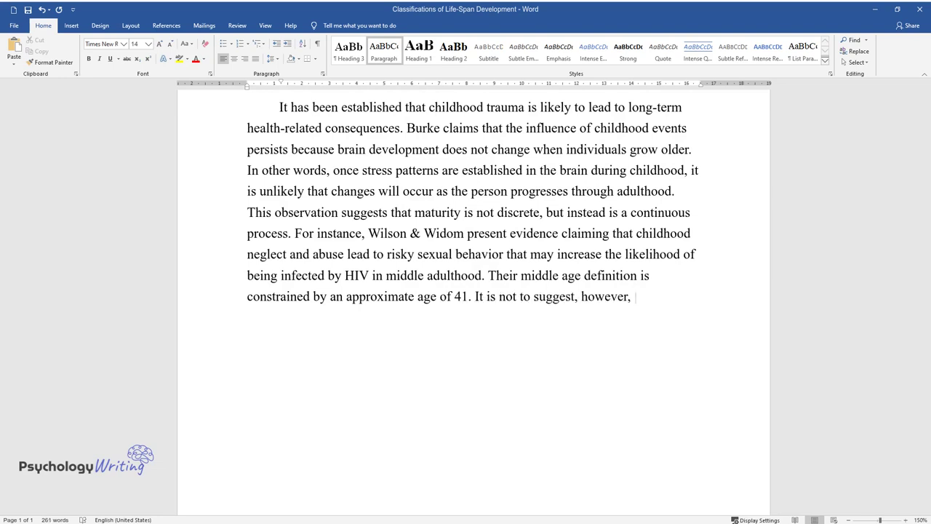
Write the sentence "It is not to suggest, however, that individuals aged 50 and older do not engage themselves in such behavior."
{"action": "type", "text": "that individuals aged 50 and older"}
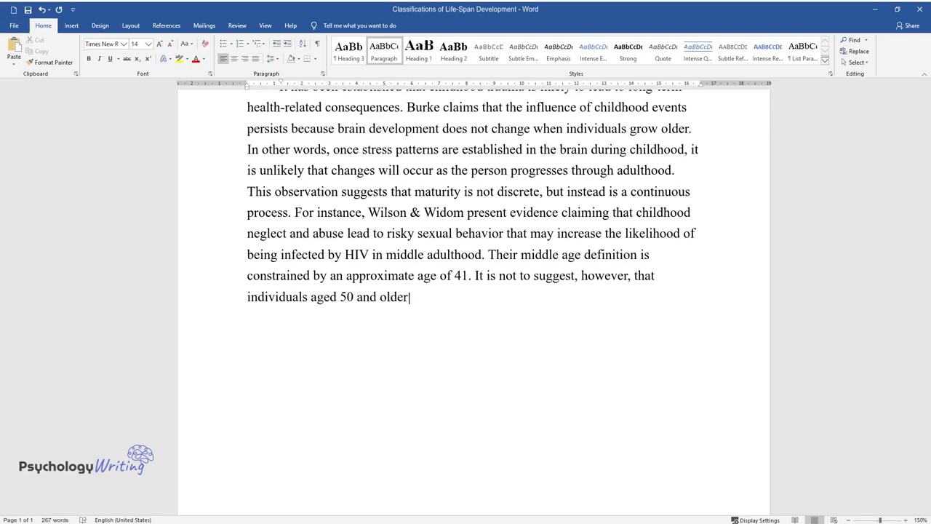
{"action": "type", "text": " do not engage themselves in such "}
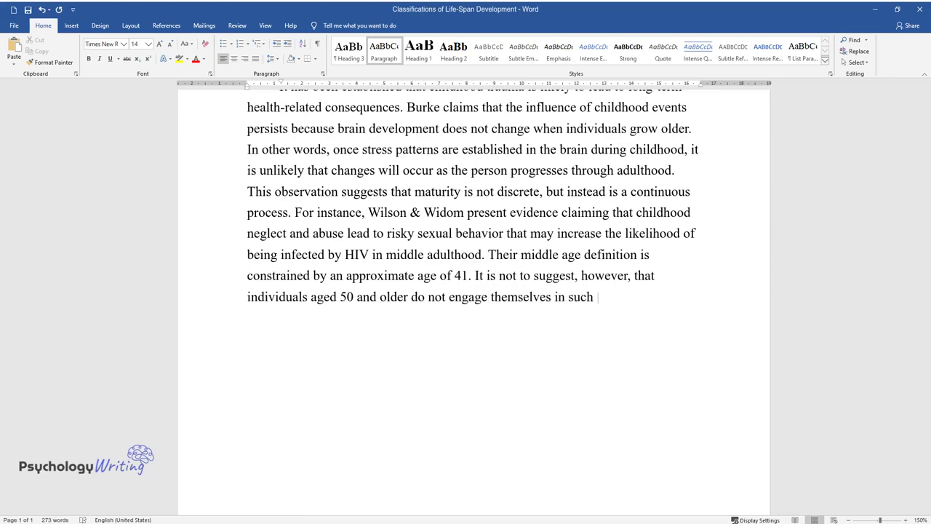
{"action": "type", "text": "behavior. Therefore, focusing on 4"}
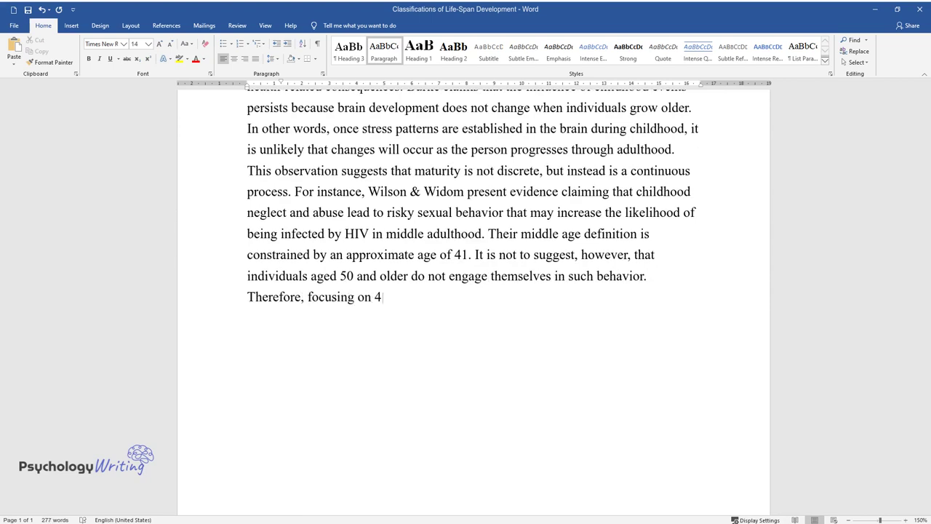
Close the paragraph with "Therefore, focusing on 40-year-olds and neglecting older individuals while addressing the issue would be a pitfall."
{"action": "type", "text": "0-year-olds and neglecting older i"}
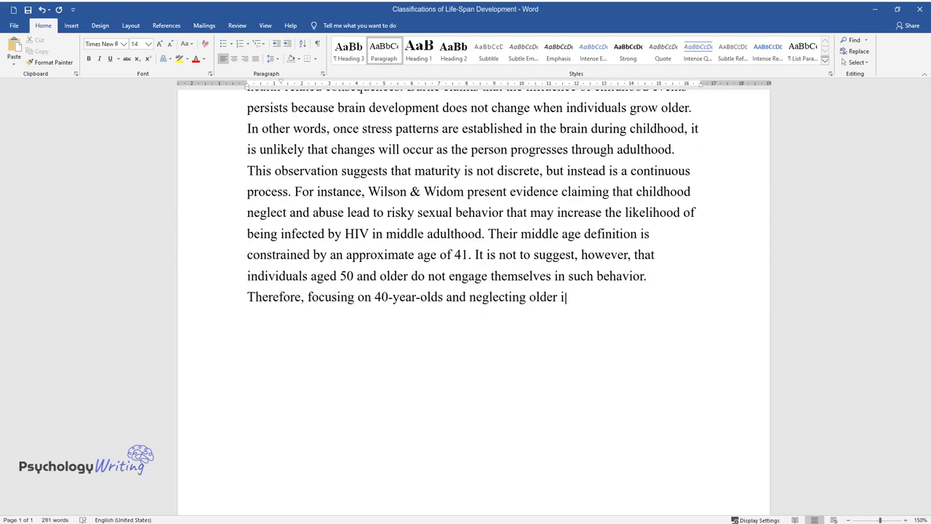
{"action": "type", "text": "ndividuals while addressing the is"}
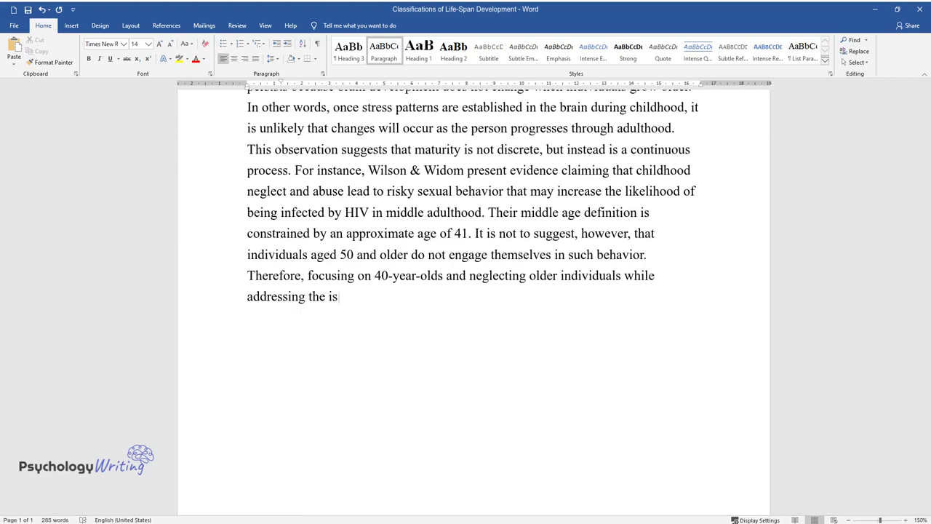
{"action": "type", "text": "sue would be a pitfall."}
Start a third paragraph with "Adulthood is often viewed as a discontinuous process by scholars."
{"action": "key", "text": "Return"}
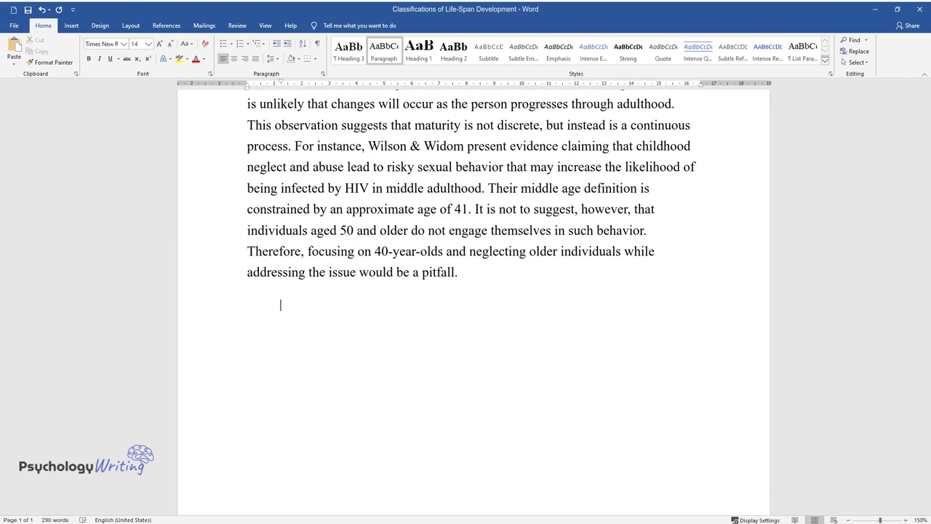
{"action": "type", "text": "Adulthood is o"}
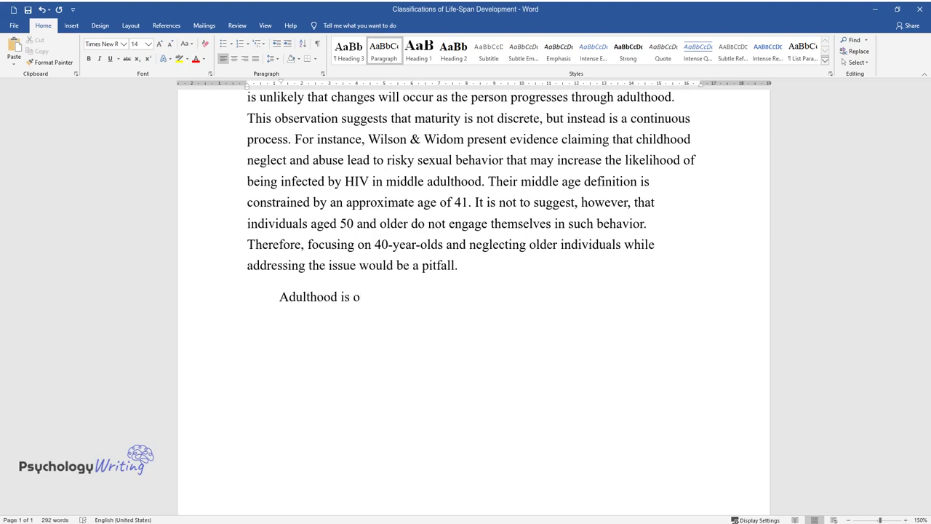
{"action": "type", "text": "ften viewed as a discontinuous pr"}
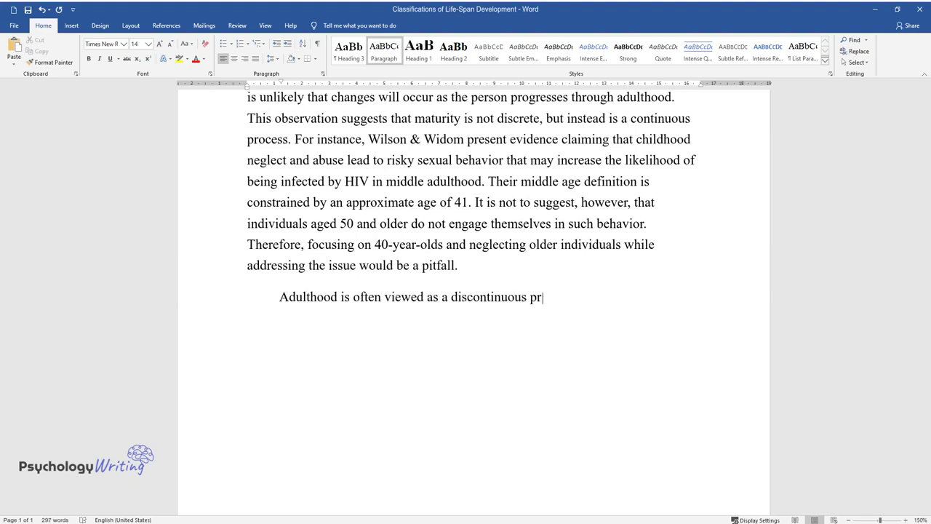
{"action": "type", "text": "ocess by scholars. Zastrow's fram"}
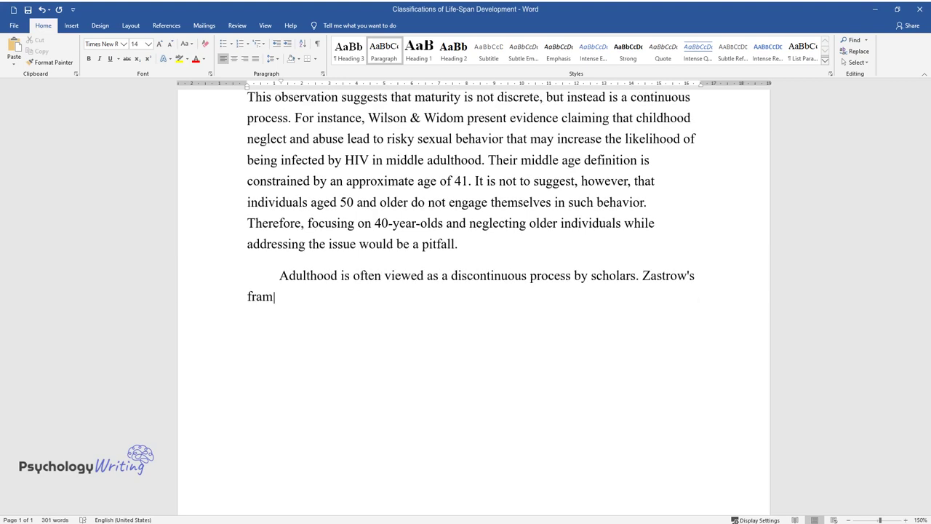
Write that the cited author's "framework of lifespan development views adulthood as a set of three distinct periods – young, middle, and late adulthood."
{"action": "type", "text": "ework of lifespan development vie"}
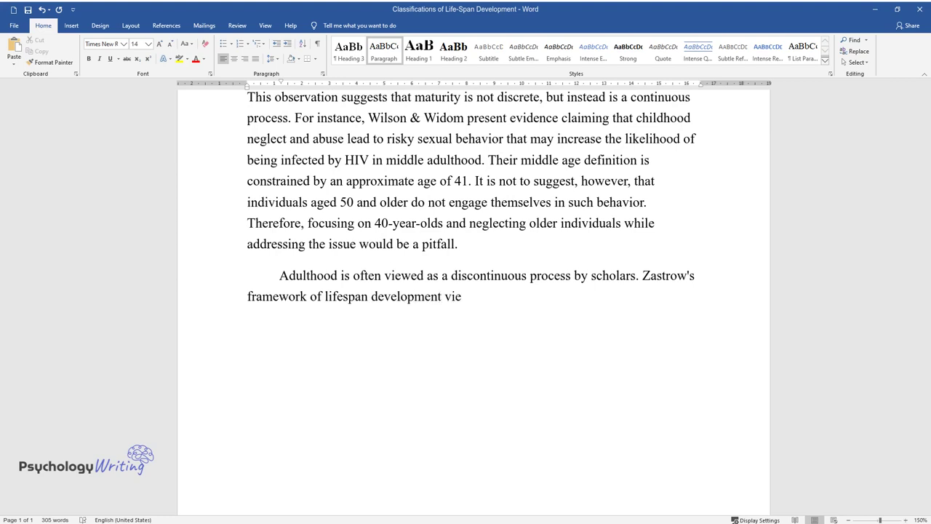
{"action": "type", "text": "ws adulthood as a set of three di"}
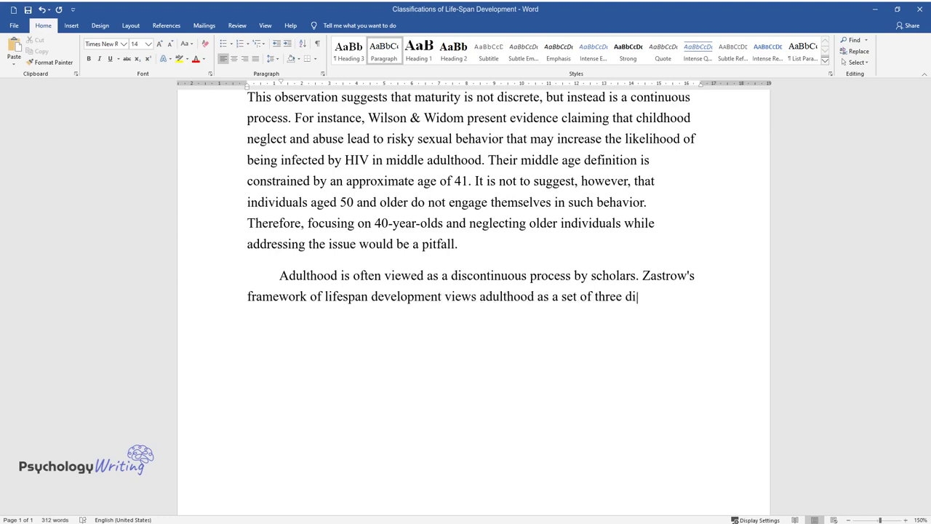
{"action": "type", "text": "stinct periods – young, middle, a"}
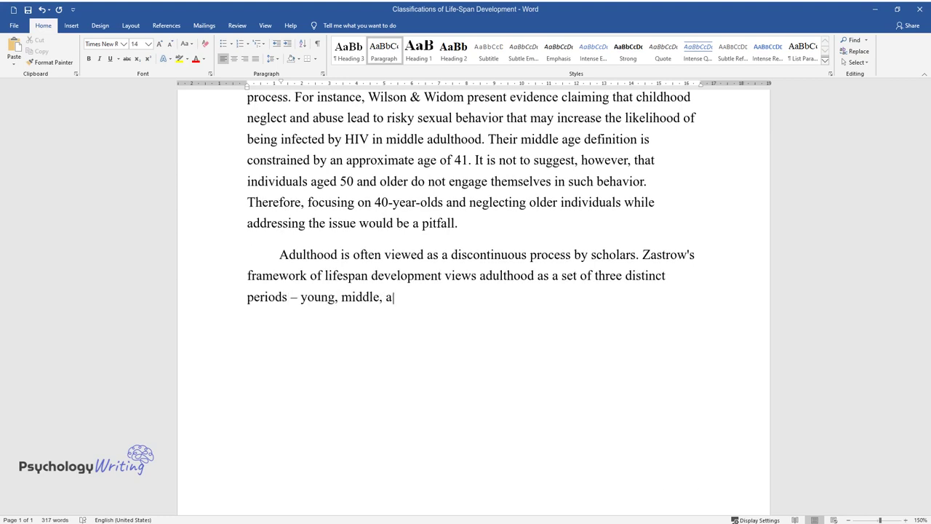
{"action": "type", "text": "nd late adulthood. The proposed"}
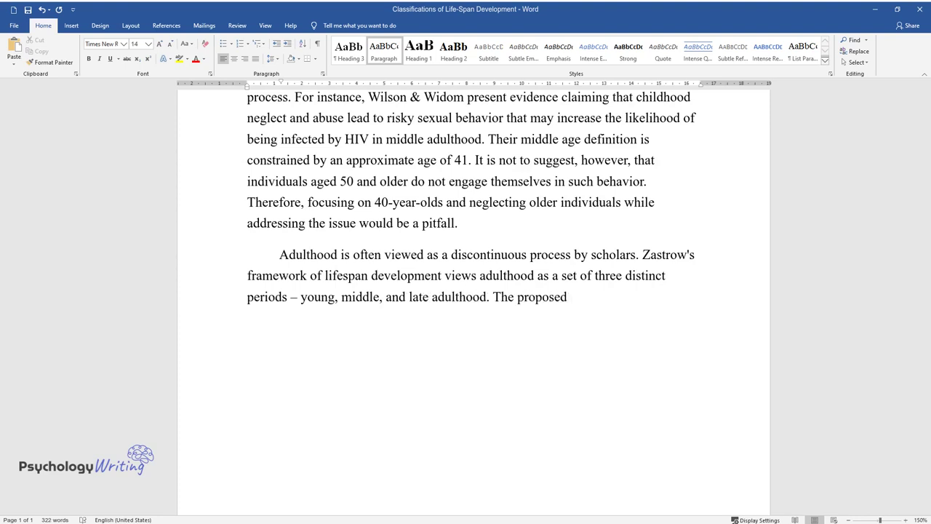
Write "The proposed classification removes the need to distinguish between these stages and instead suggests that a unified perspective is used."
{"action": "type", "text": " classification removes th"}
{"action": "type", "text": "e need t"}
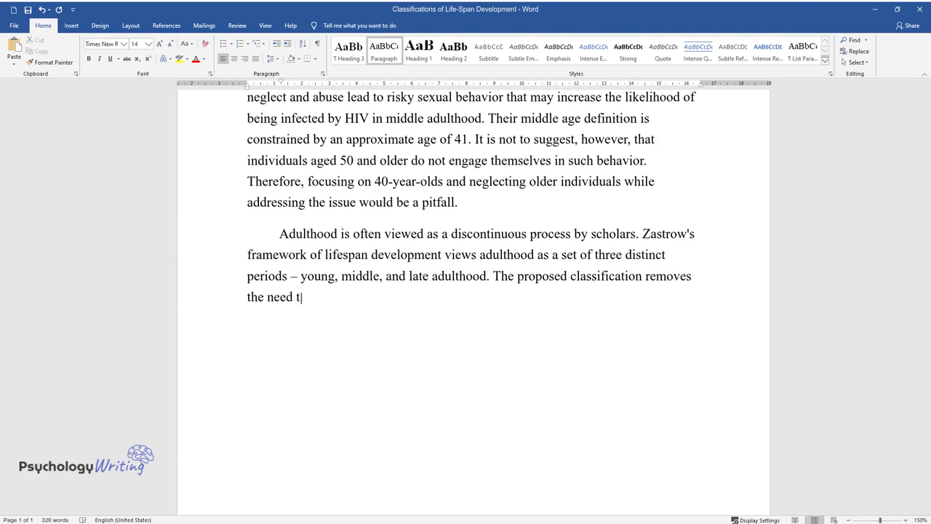
{"action": "type", "text": "o distinguish between these stage"}
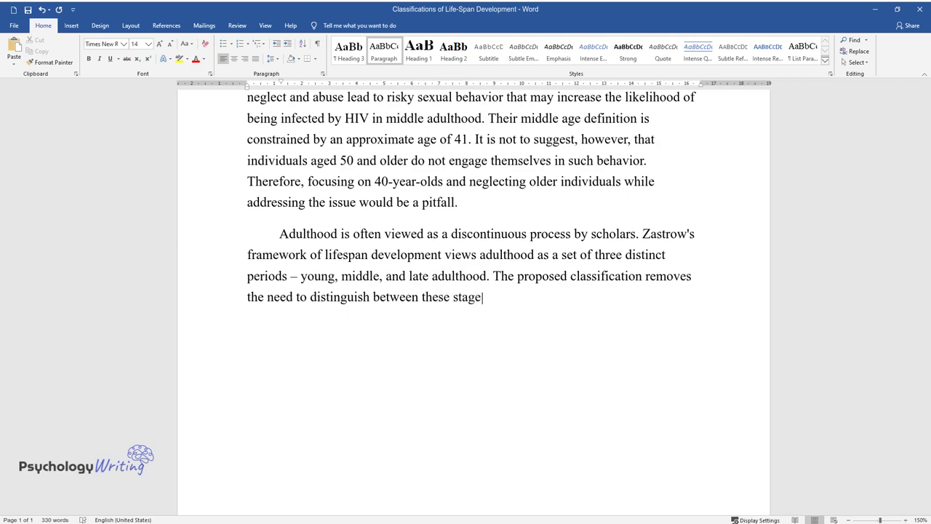
{"action": "type", "text": "s and instead suggests that a uni"}
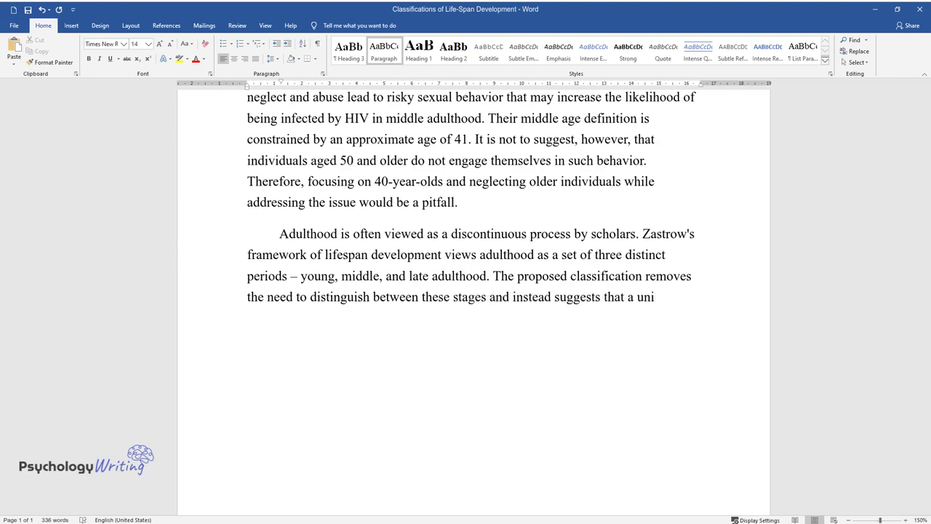
{"action": "type", "text": "fied perspective is used. Health "}
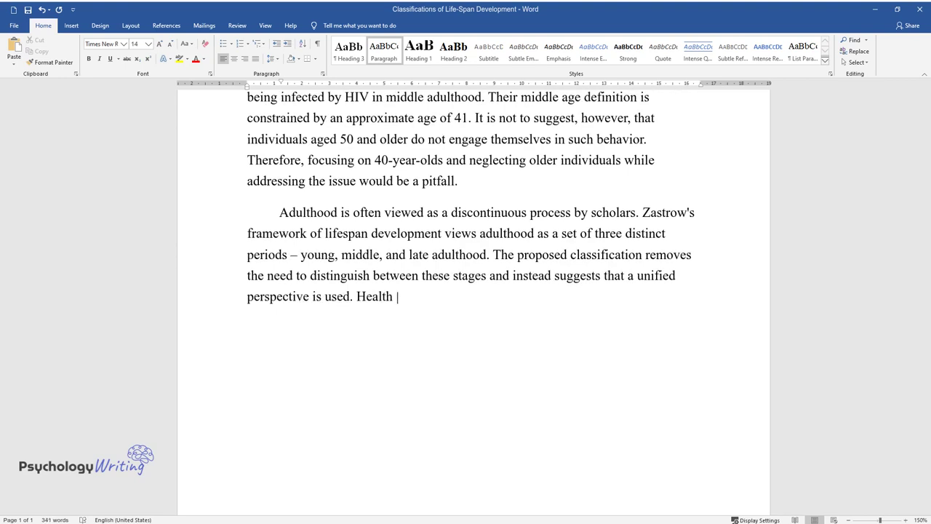
Write "Health outcomes described in the work of" another cited author "are unlikely to disappear when a person transitions into the next adulthood timeframe."
{"action": "type", "text": "outcomes described in the work o"}
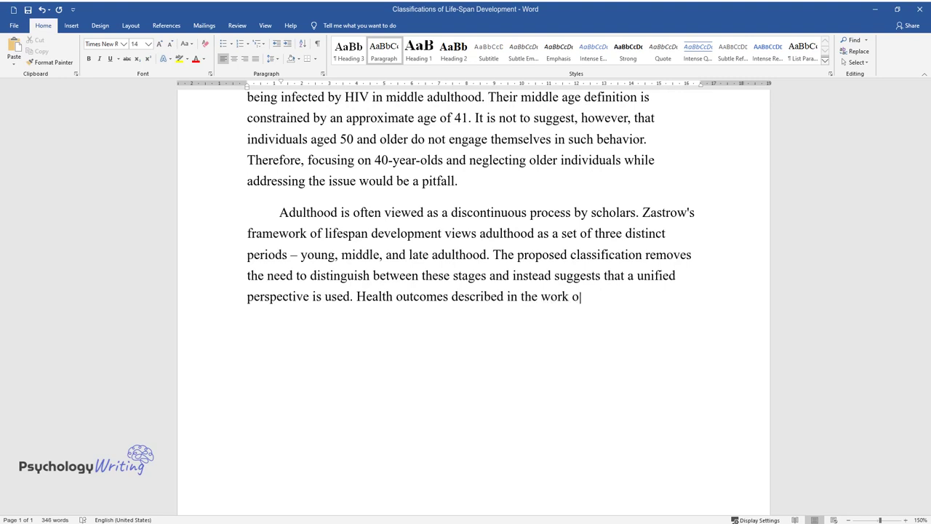
{"action": "type", "text": "f Temcheff are unlikely to disapp"}
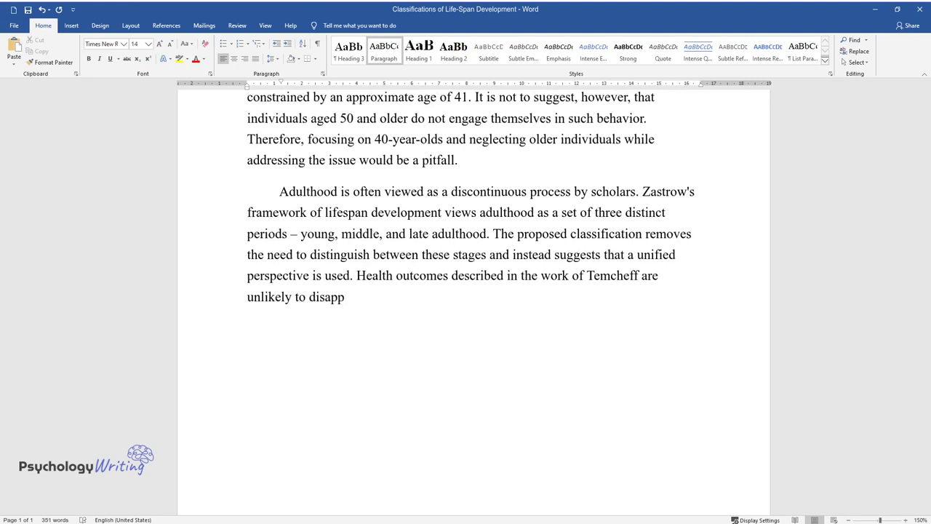
{"action": "type", "text": "ear when a person transitions int"}
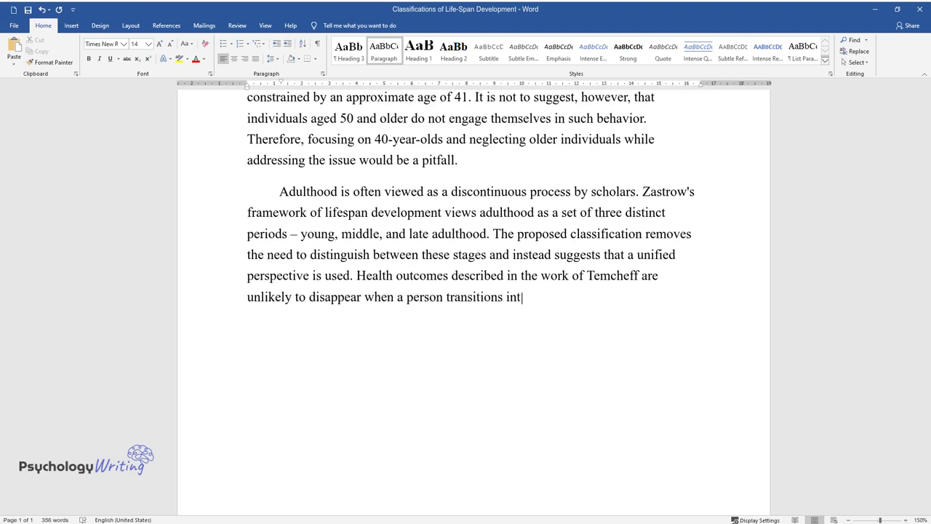
{"action": "type", "text": "o the next adulthood timeframe. In summar"}
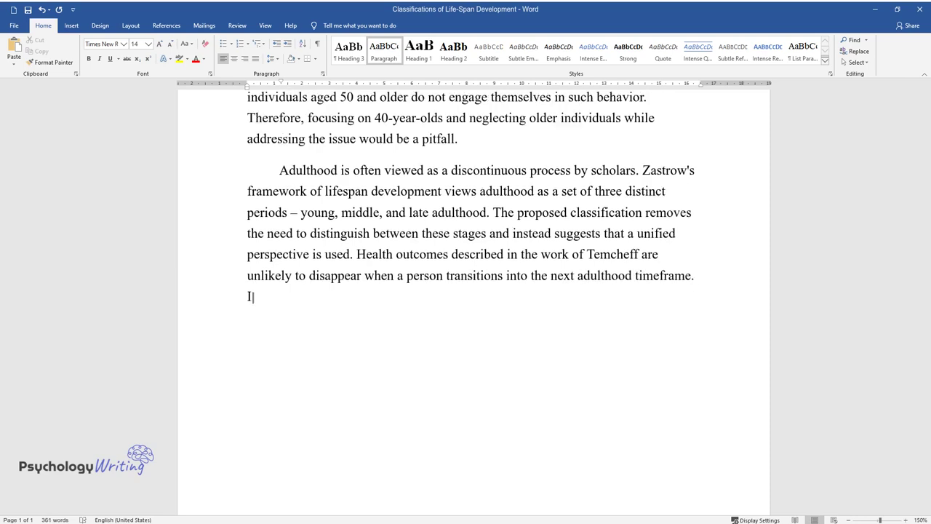
Add "In summary, the proposed lifespan classification is different from the" framework author's "model in two ways."
{"action": "type", "text": "y, the proposed lifespan"}
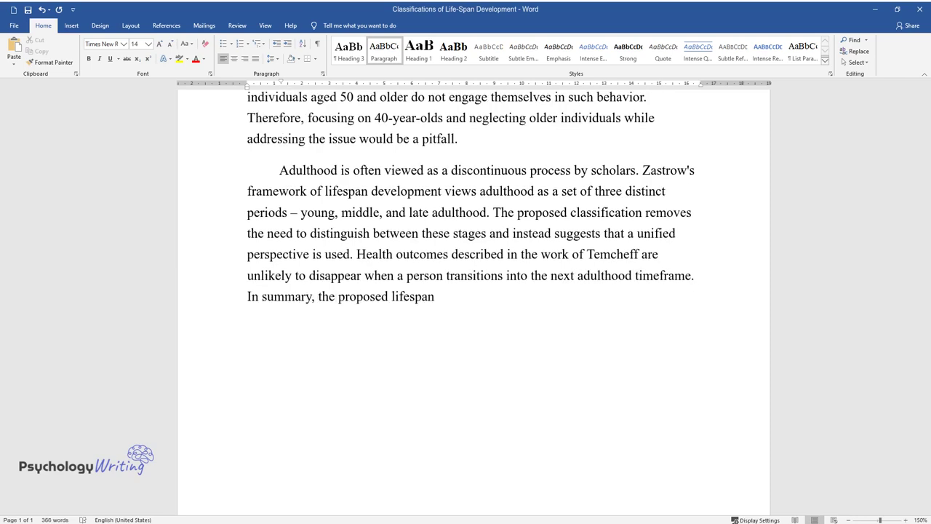
{"action": "type", "text": " classification is different from"}
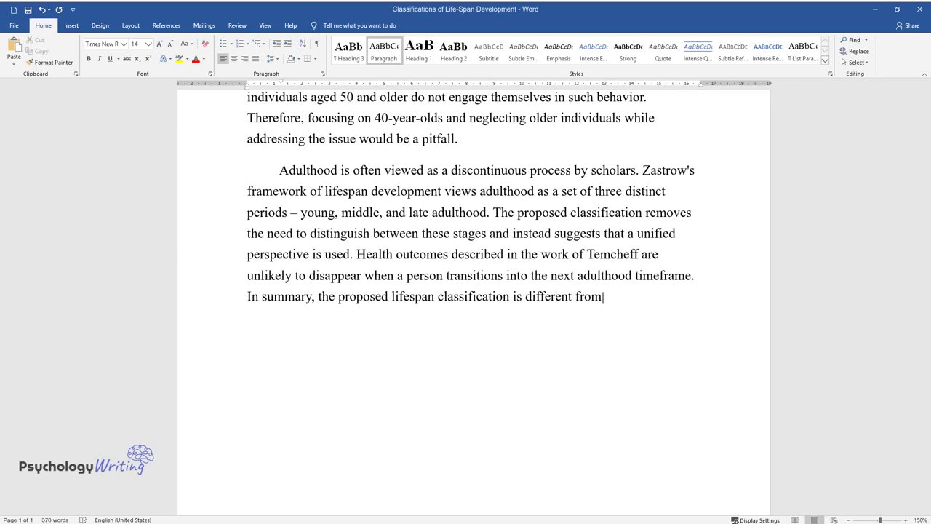
{"action": "type", "text": " the Zastrow model in two ways. "}
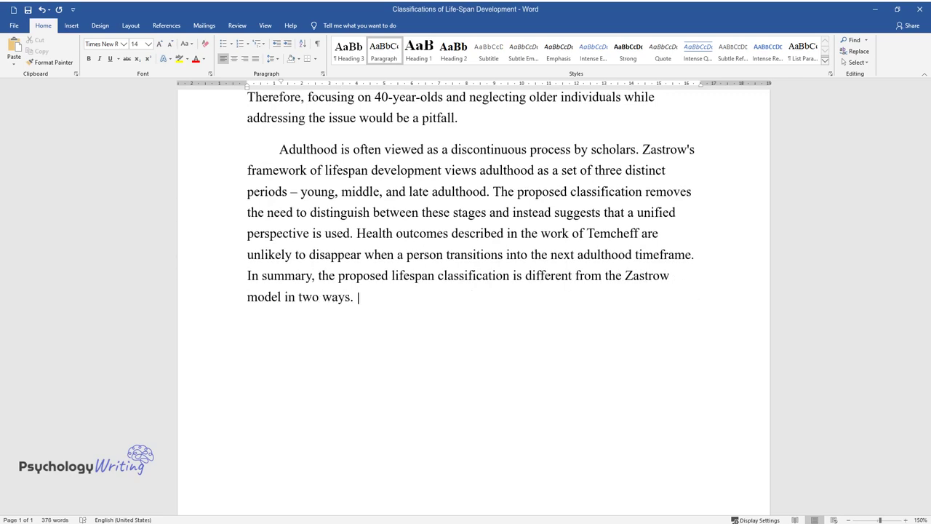
Write "First, it provides a continuous perspective on human development during adulthood, as opposed to the discrete approach employed by" the framework's author
{"action": "type", "text": "First, it provides a continuous p"}
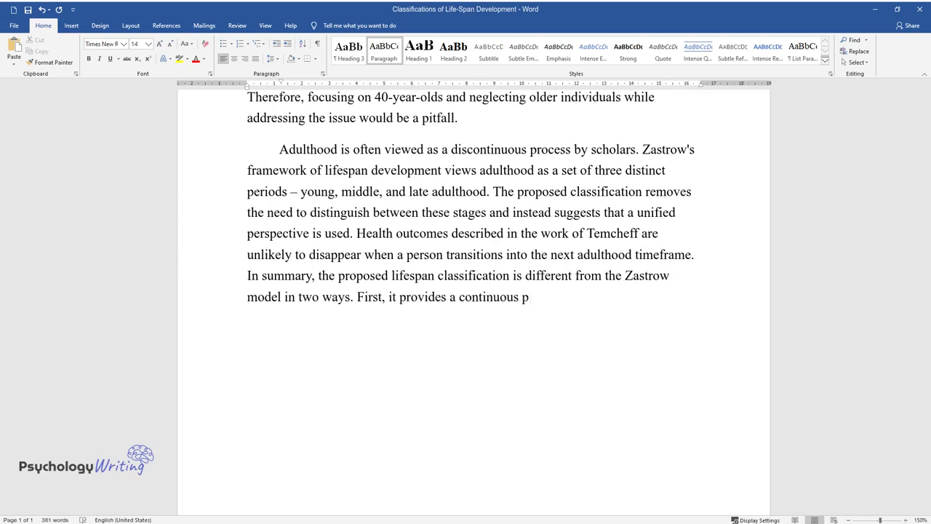
{"action": "type", "text": "erspective on human development du"}
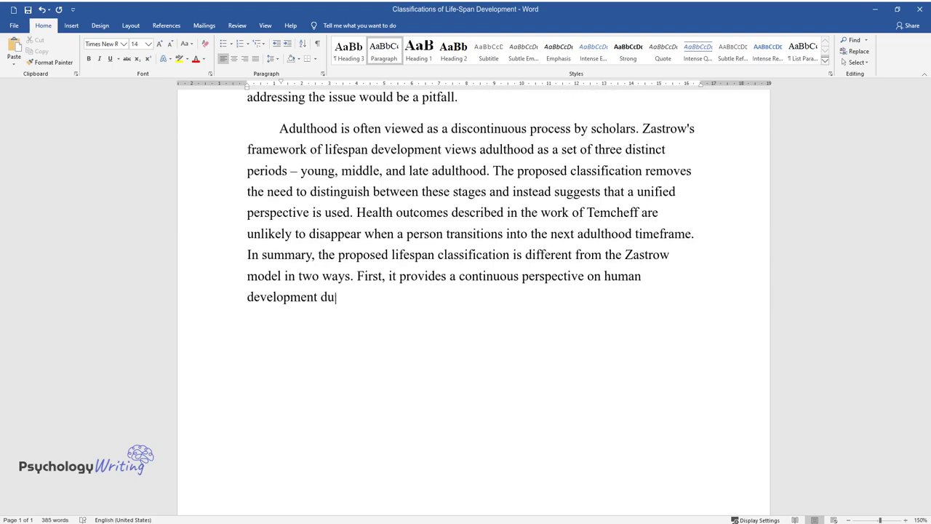
{"action": "type", "text": "ring adulthood, as opposed to th"}
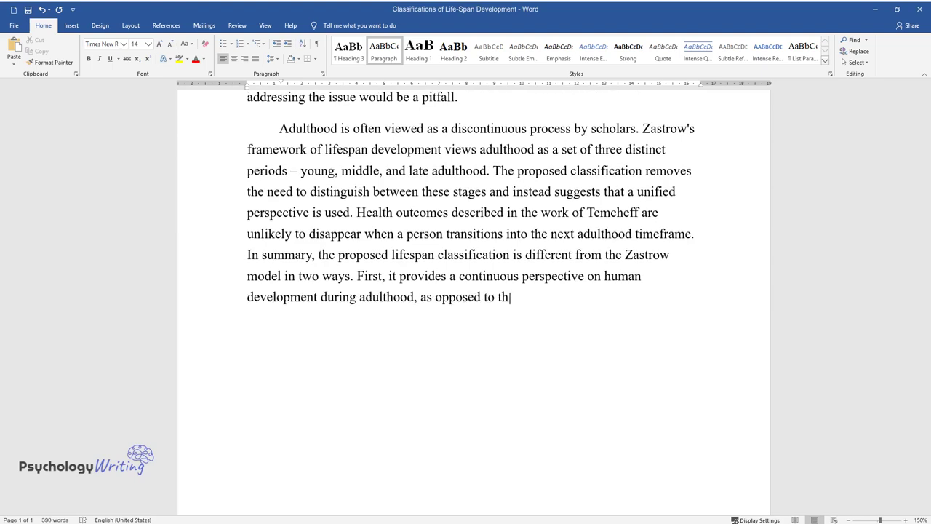
{"action": "type", "text": "e discrete approach employed by Z"}
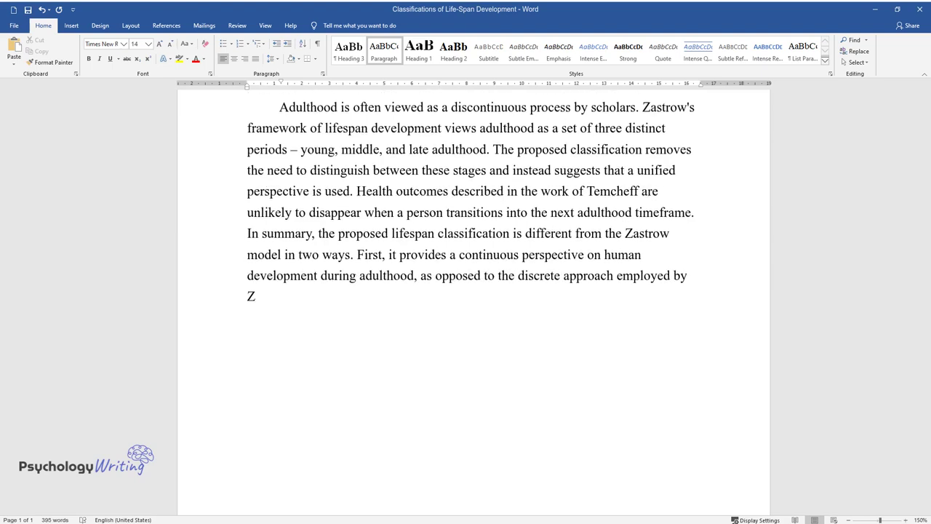
Write "Second, it recognizes the inefficacy of dividing adulthood into separate time frames due to culture’s influence on perception."
{"action": "type", "text": "astrow. Second, it recognizes the"}
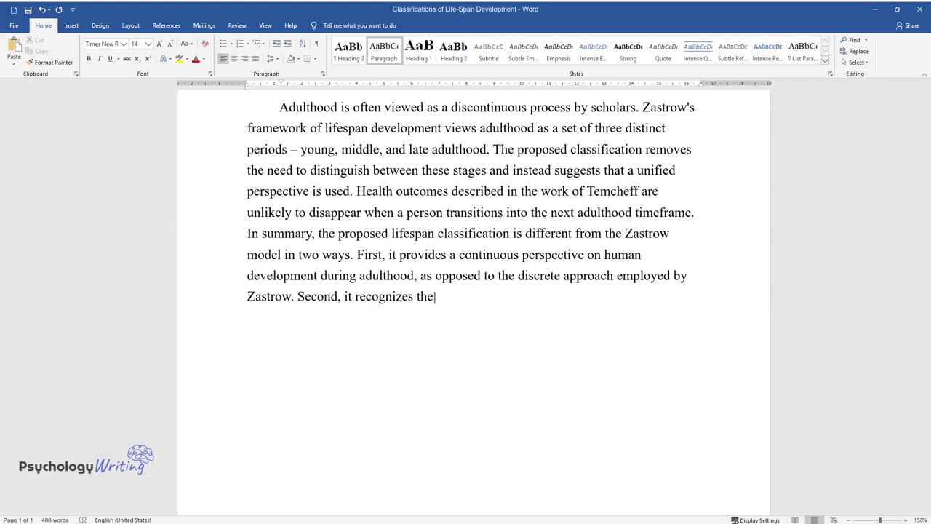
{"action": "type", "text": " inefficacy of dividing adulthood"}
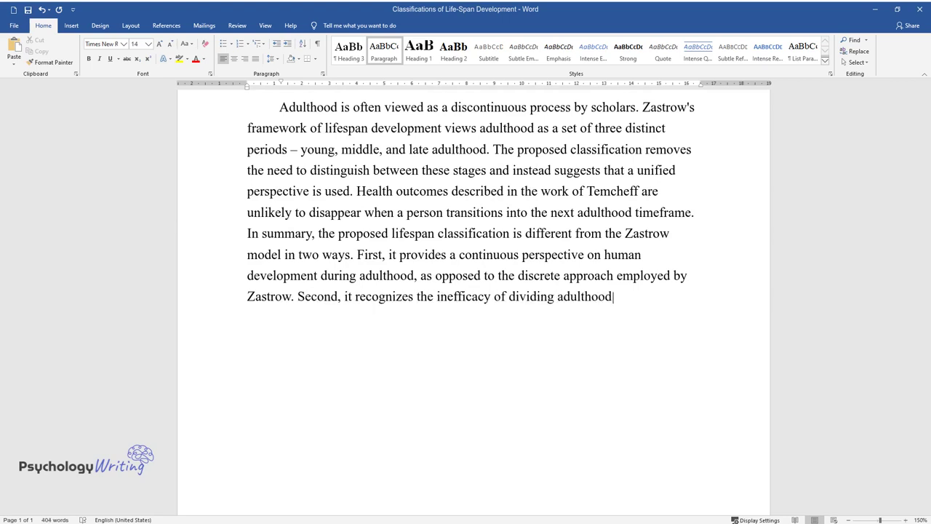
{"action": "type", "text": " into separate time frames due to"}
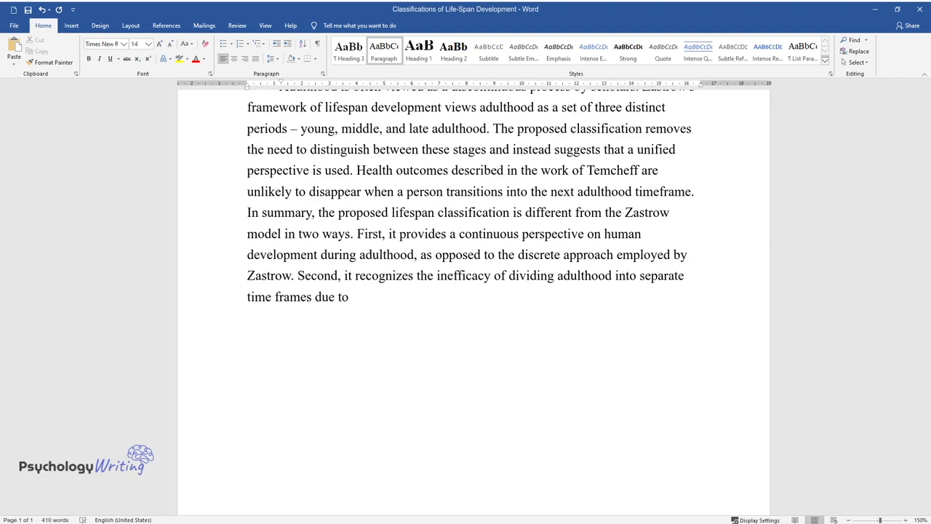
{"action": "type", "text": " culture’s influence on percepti"}
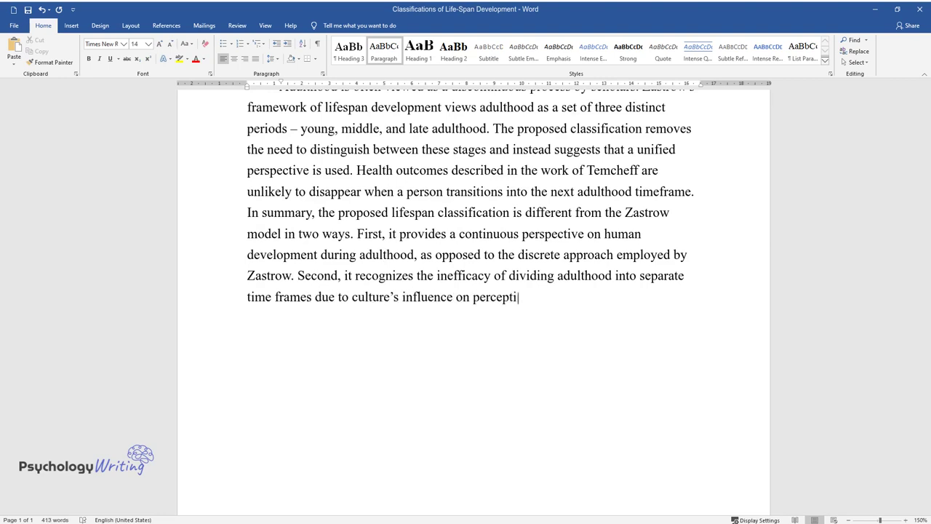
Add "For instance," the framework's author "believes that maturity starts from the age of 18, but this number may be inaccurate in other cultures."
{"action": "type", "text": "on. For instance, Zastrow believe"}
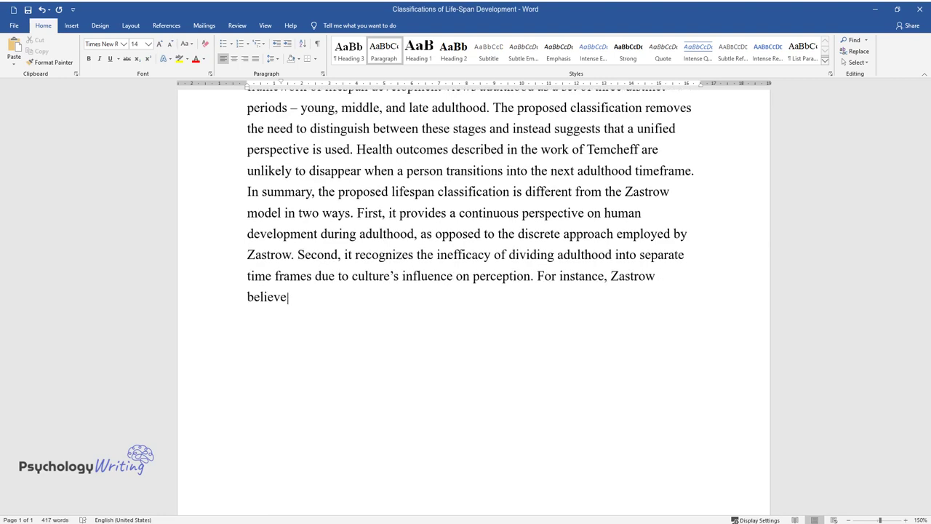
{"action": "type", "text": "s that maturity starts from the a"}
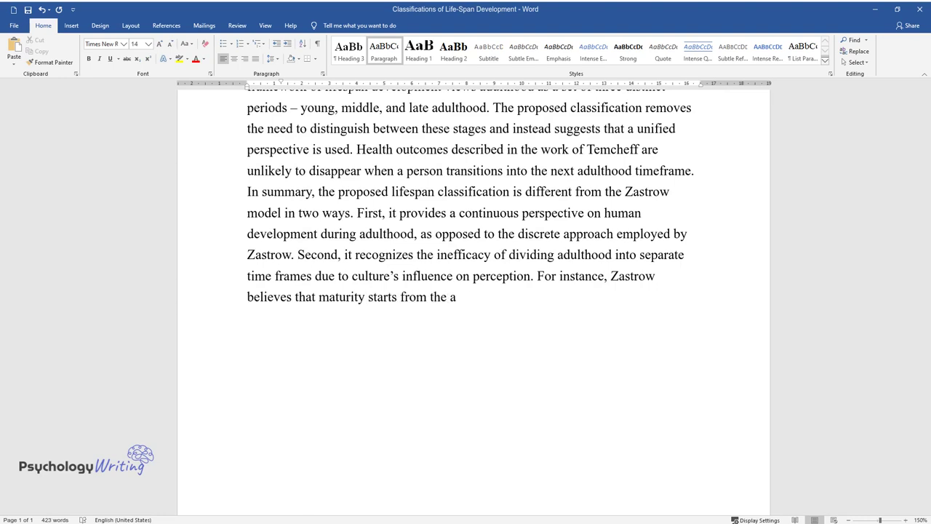
{"action": "type", "text": "ge of 18, but this number may be "}
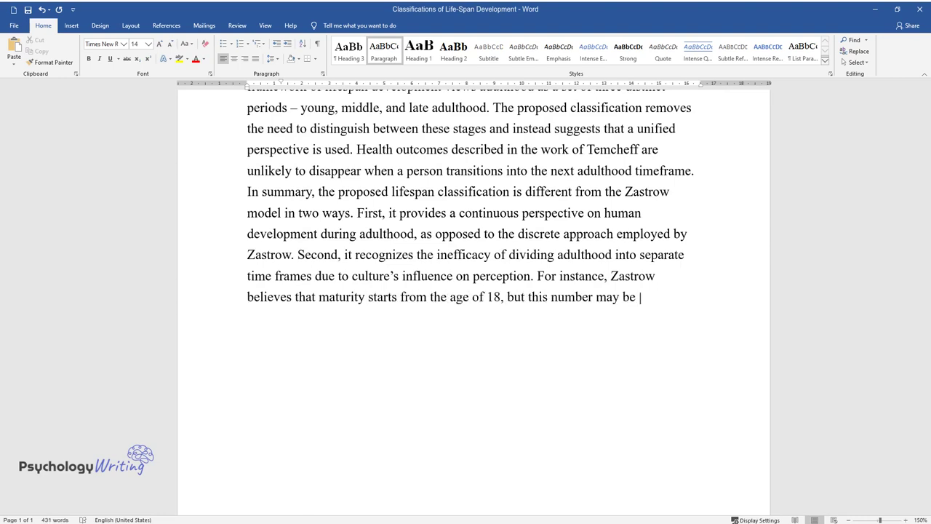
{"action": "type", "text": "inaccurate in other cultures."}
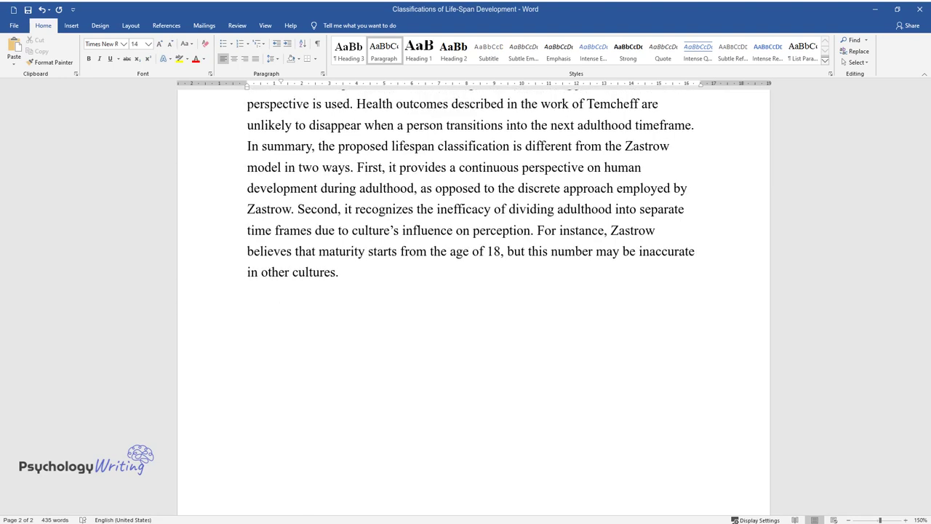
Start a fourth paragraph with "By differentiating between different adulthood stages in an attempt to address"
{"action": "type", "text": "By different"}
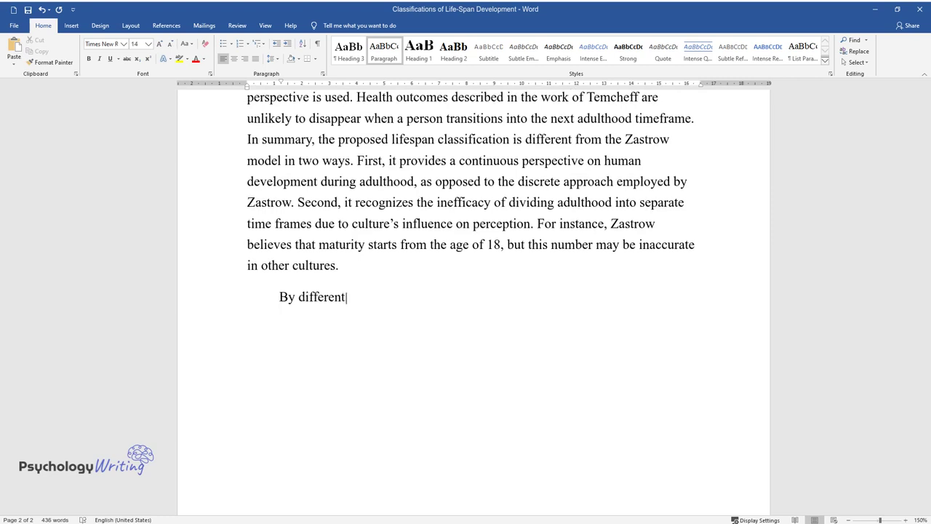
{"action": "type", "text": "iating between different adulthood"}
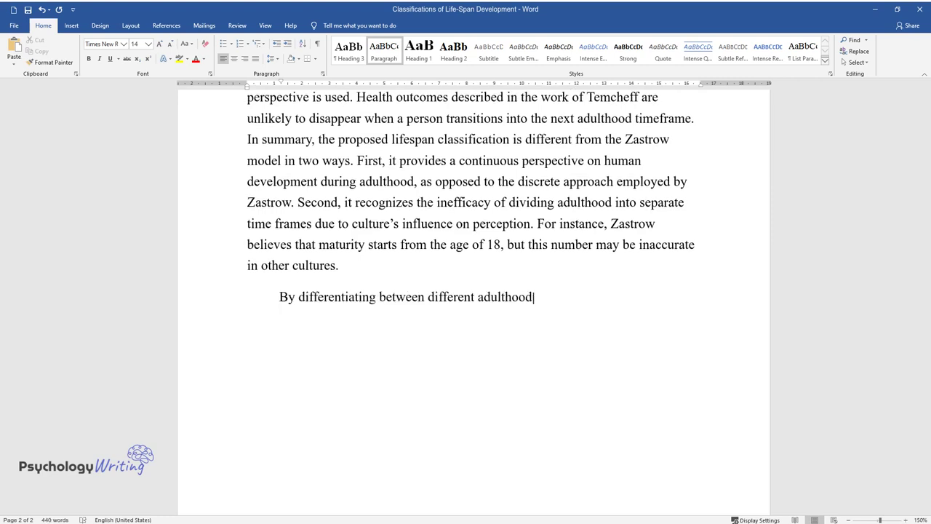
{"action": "type", "text": " stages in an attempt to address sp"}
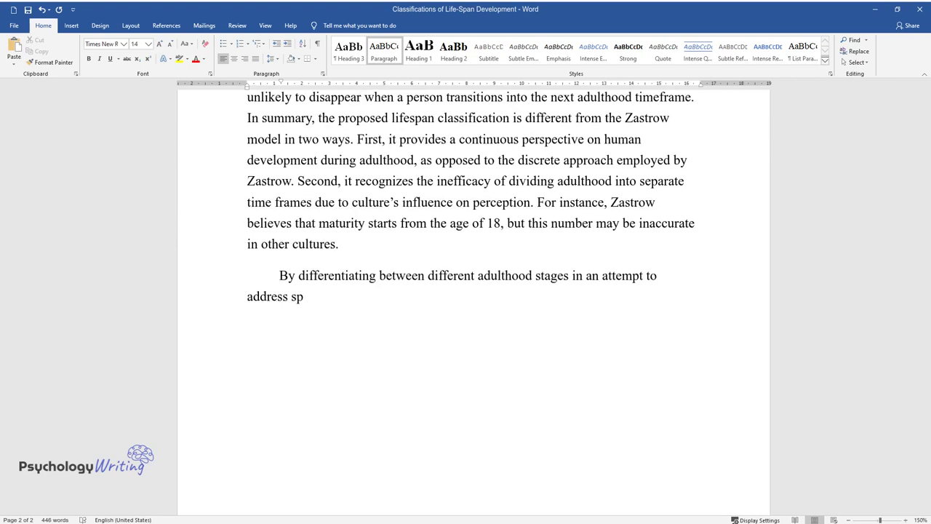
Complete the sentence with "specific issues that are common for a given age period, social workers often overlook other vital concerns."
{"action": "type", "text": "ecific issues that are common for"}
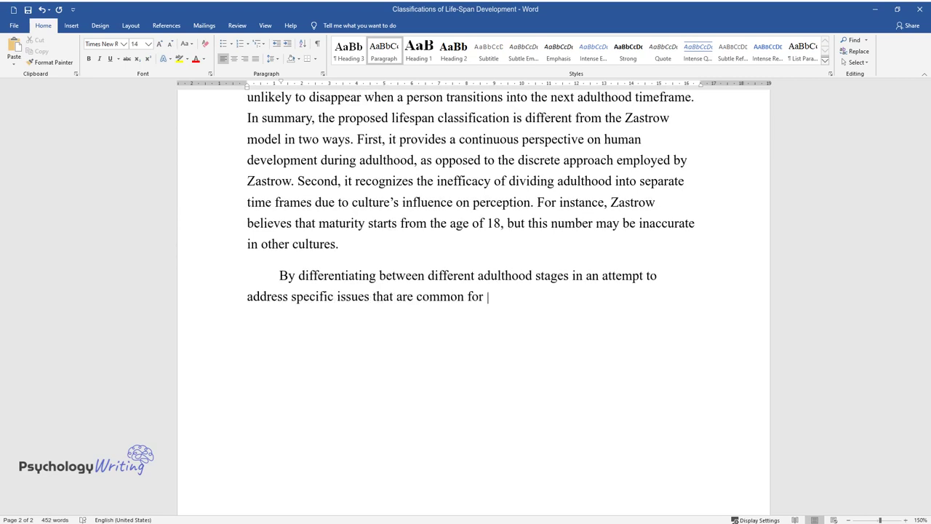
{"action": "type", "text": "ge period, social workers"}
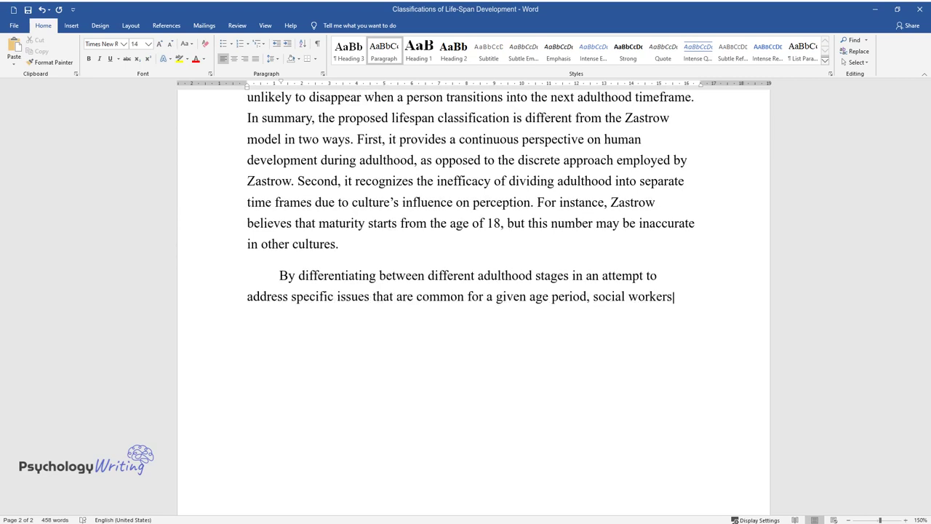
{"action": "type", "text": " often overlook other vital concern"}
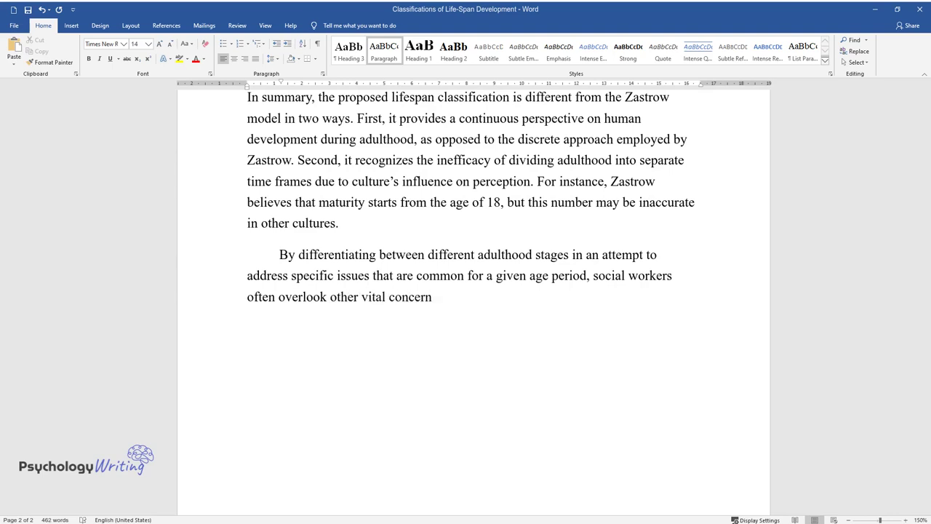
Add the example "For instance, some research may suggest that childhood abuse causes depression during young adulthood."
{"action": "type", "text": "s. For instance, some research may "}
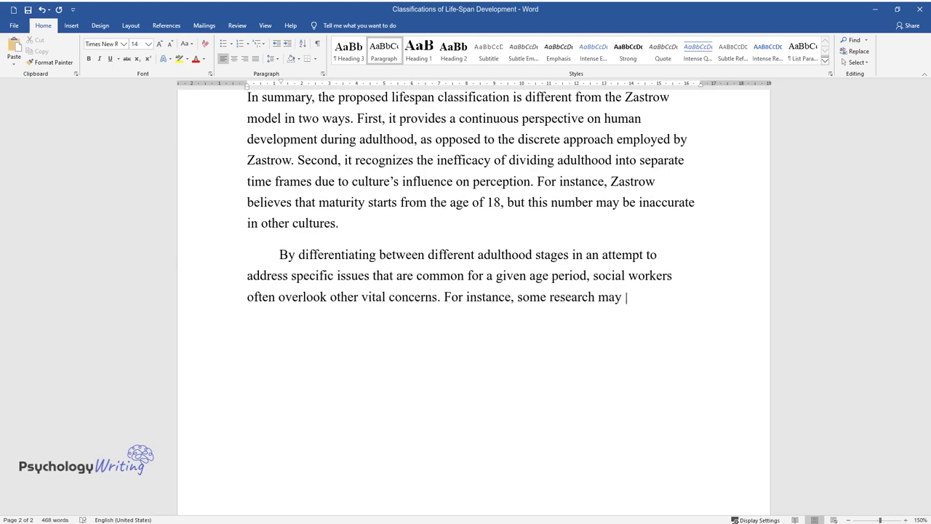
{"action": "type", "text": "suggest that childhood abuse cause"}
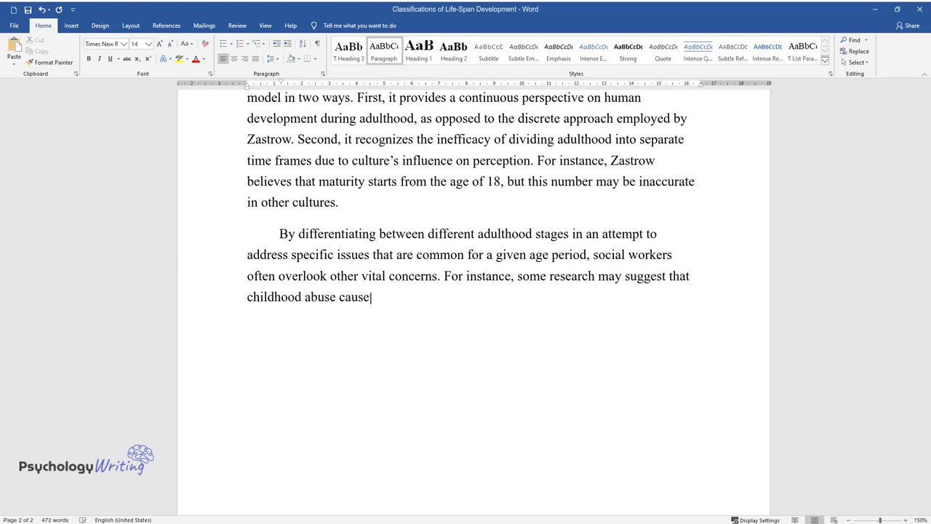
{"action": "type", "text": "s depression during young adulthood"}
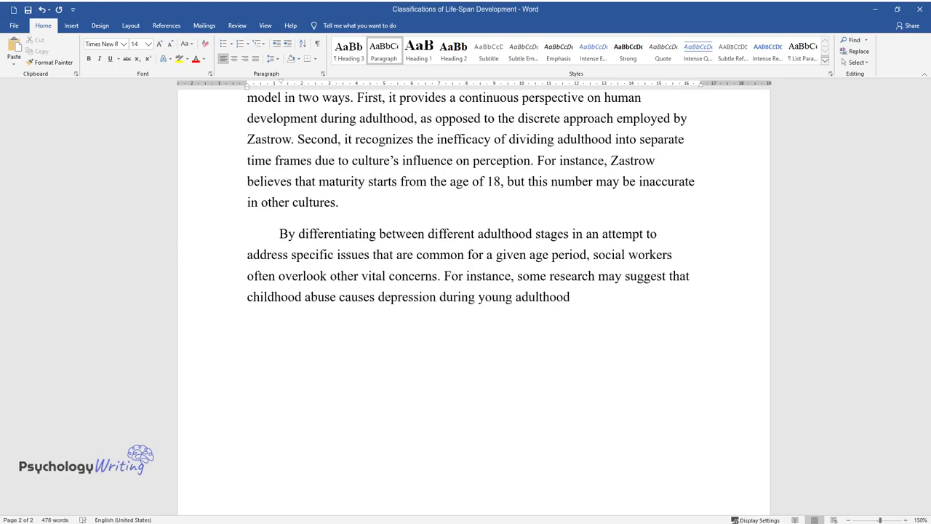
Write "However, it is not to imply that older adults are not a part of the vulnerable group."
{"action": "type", "text": ". However, it is not to imply that"}
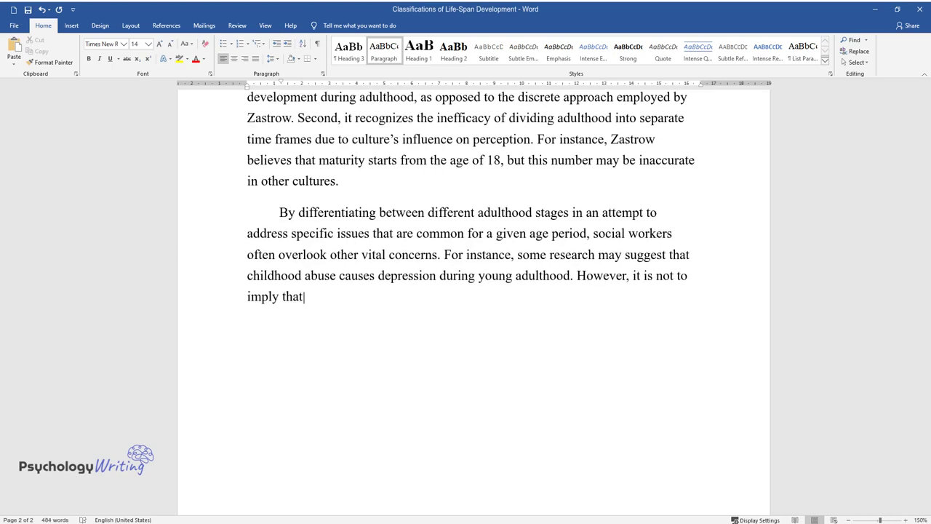
{"action": "type", "text": " older adults are not a part of the"}
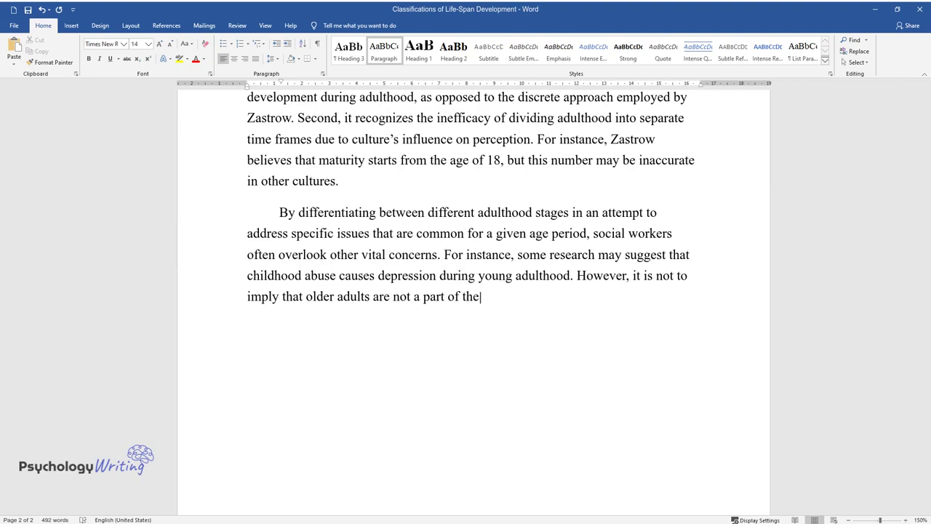
{"action": "type", "text": " vulnerable group. Social workers"}
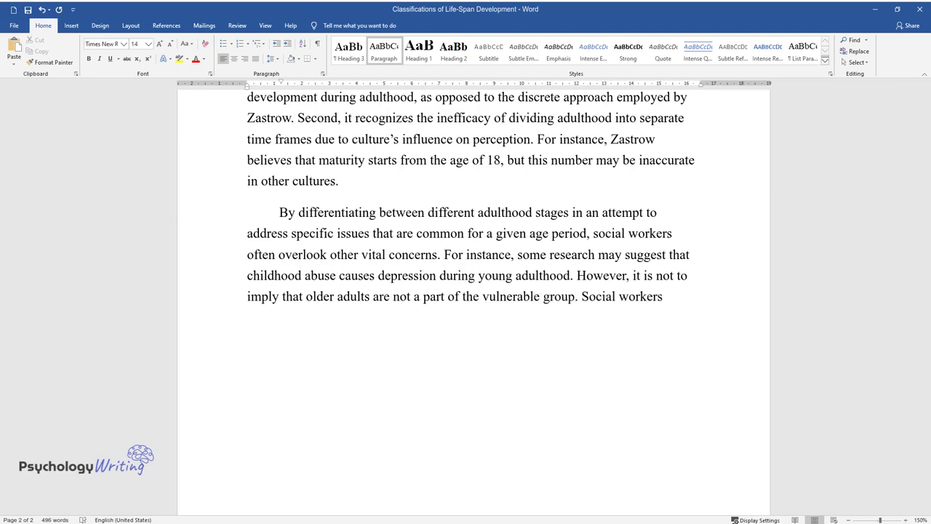
Add "Social workers need to be aware of the fact that individuals develop continuously during their adulthood, and issues such as depression will evolve as time passes."
{"action": "type", "text": " need to be aware of the fa"}
{"action": "type", "text": "ct that i"}
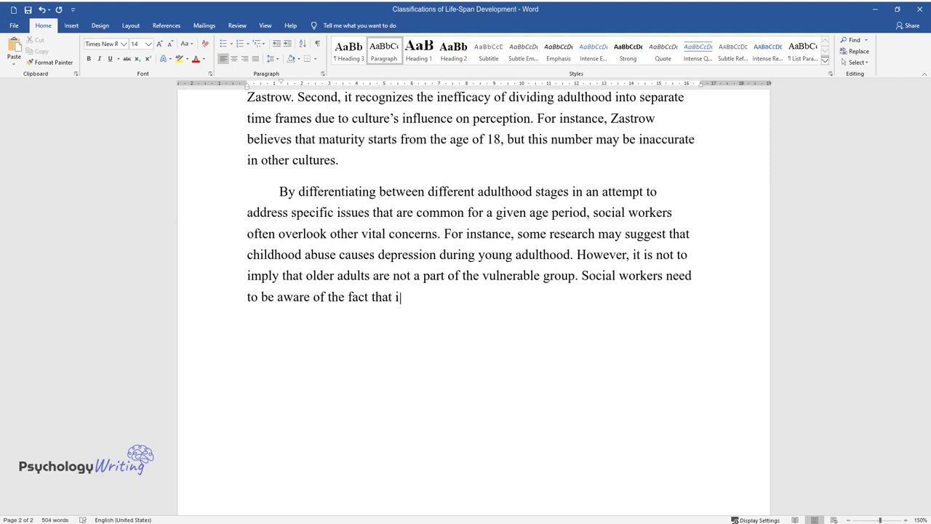
{"action": "type", "text": "ndividuals develop continuously du"}
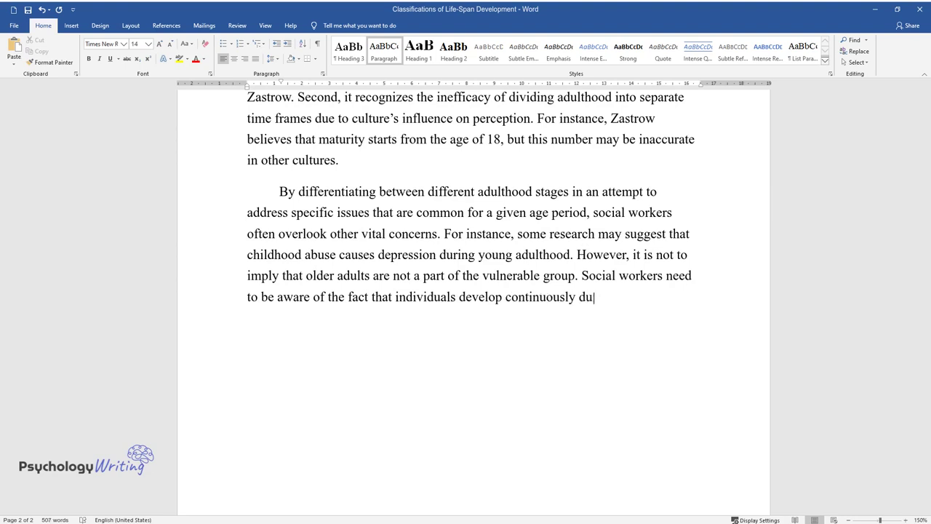
{"action": "type", "text": "ring their adulthood, and issues such as de"}
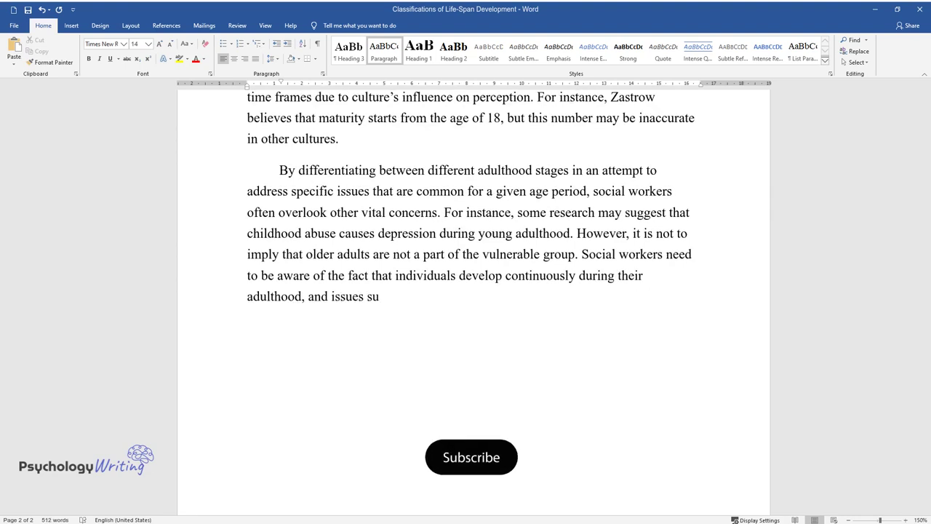
{"action": "type", "text": "pression will evolve as ti"}
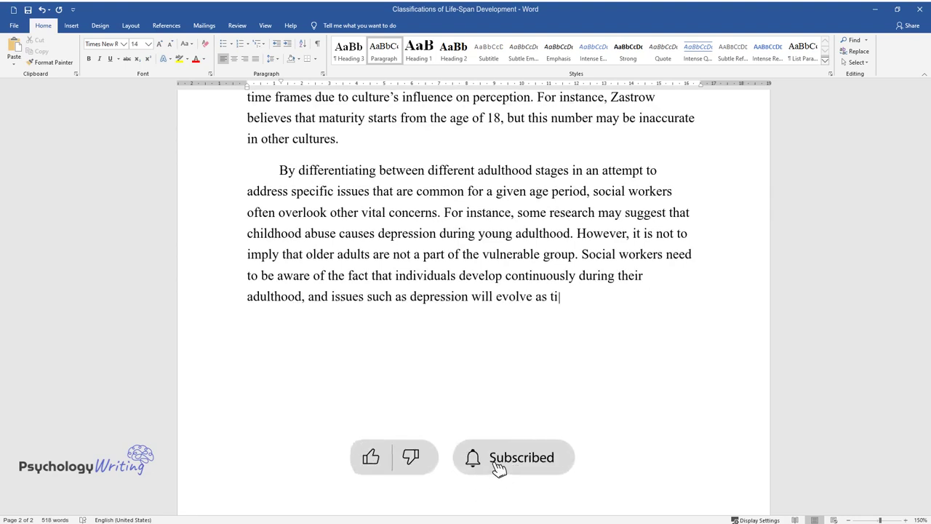
Close the paragraph with "When a specific concern is addressed, all adults should be a part of the target population."
{"action": "type", "text": "me passes. When a specific concern is addre"}
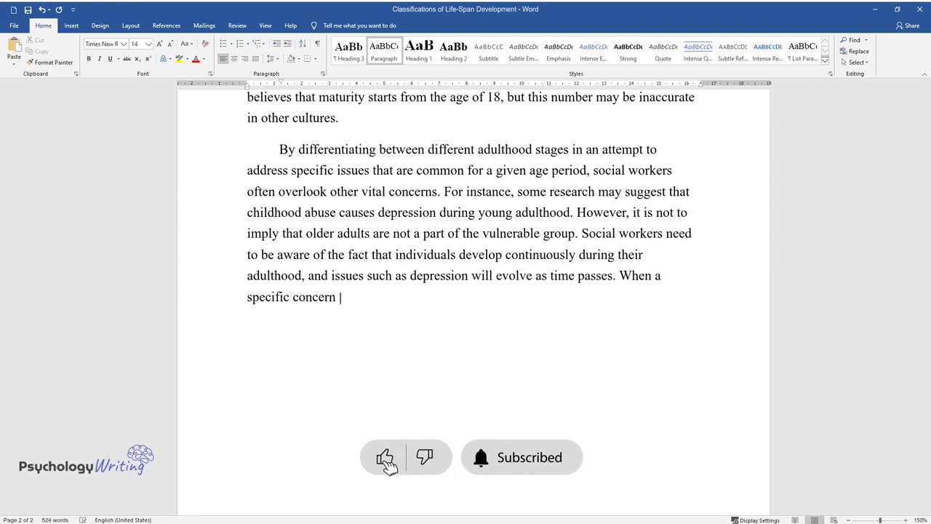
{"action": "type", "text": "ssed, all adults should be"}
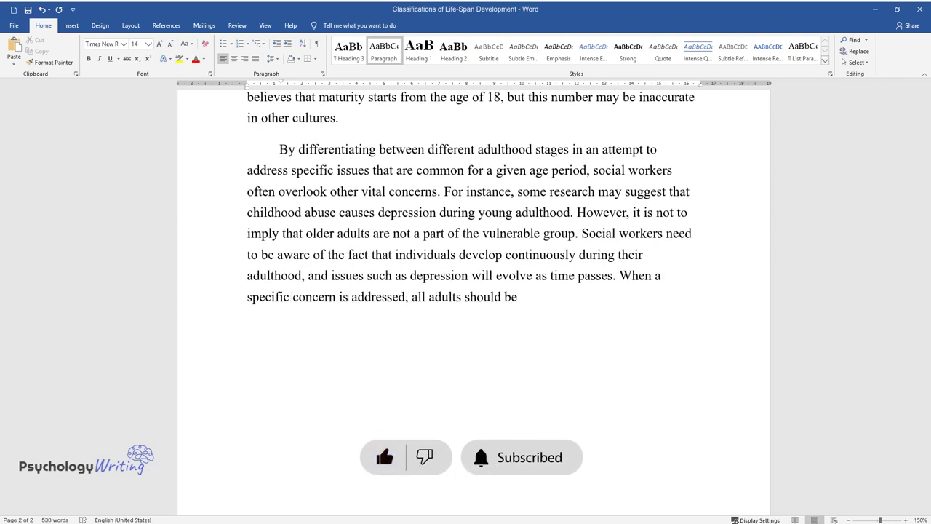
{"action": "type", "text": " a part of the target population."}
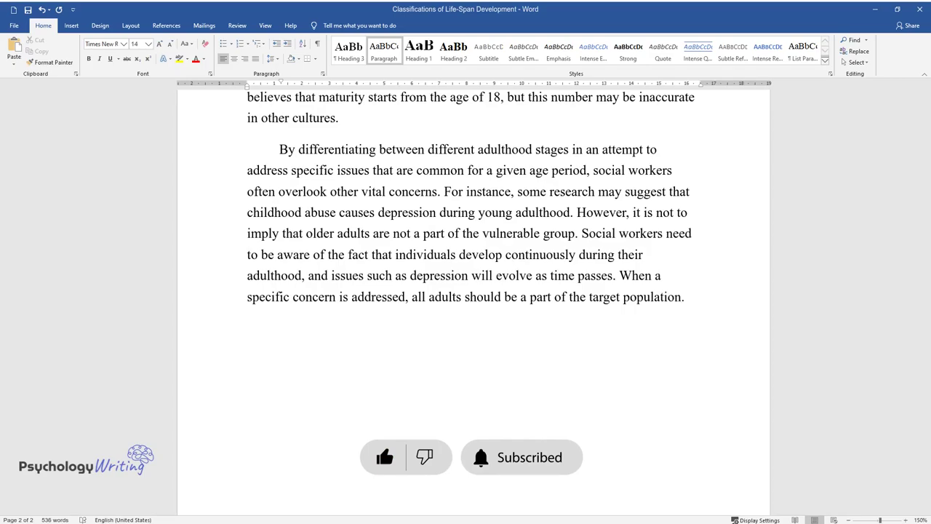